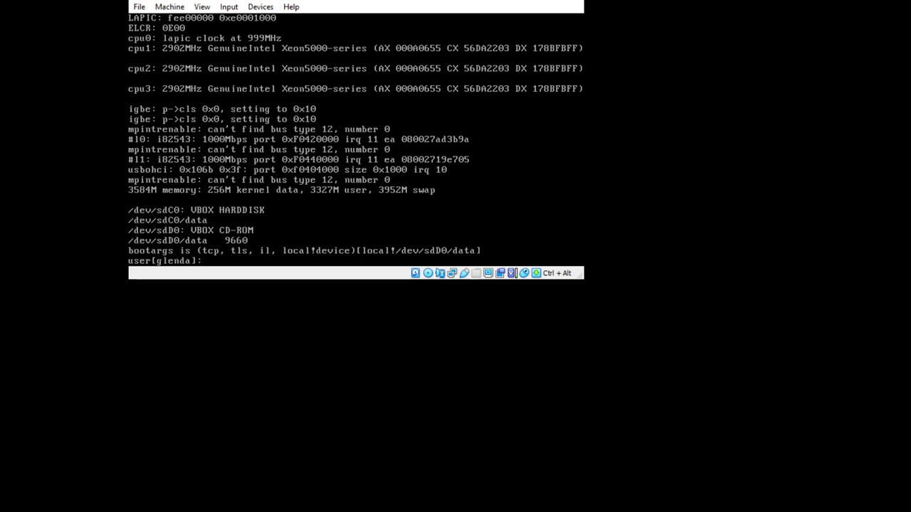
Step: Accept the default glenda user at the live CD boot prompt
{"action": "key", "text": "Return"}
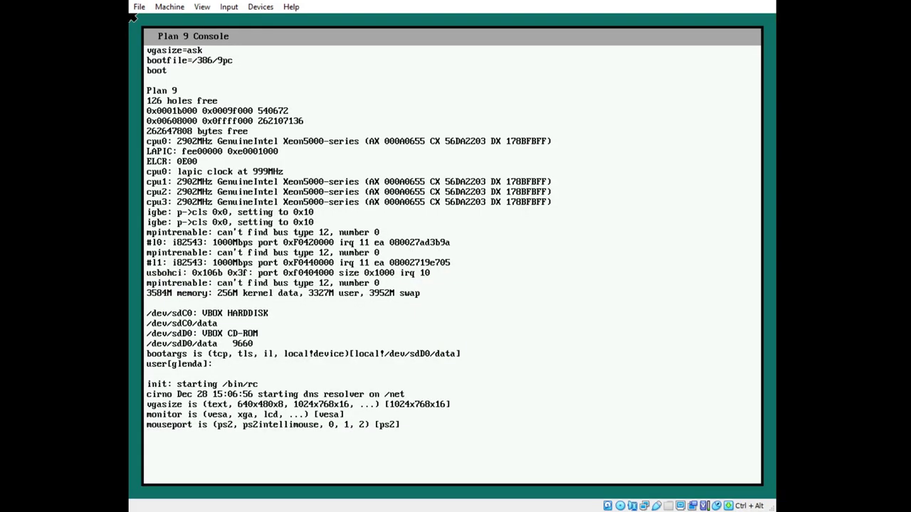
Step: Finish booting into rio, run inst/start in the terminal, and enter hjfs at configfs
{"action": "key", "text": "Return"}
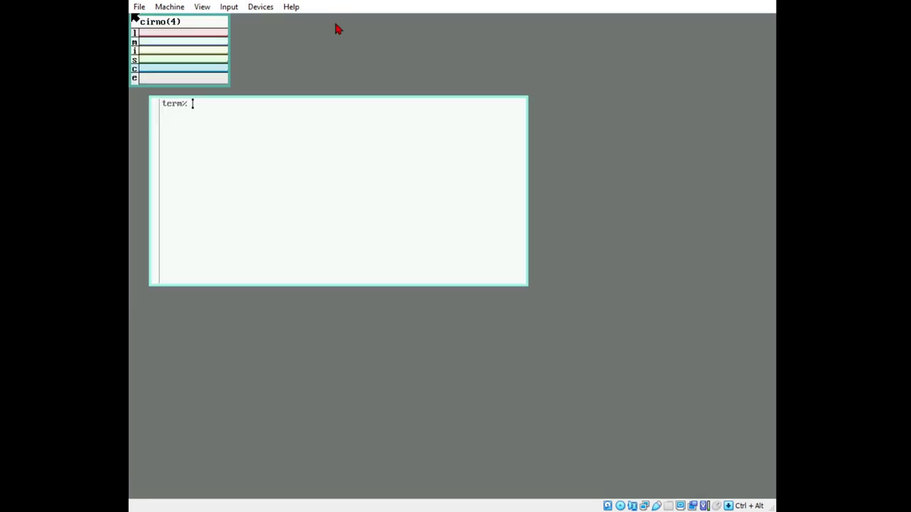
{"action": "left_click", "coordinate": [277, 160]}
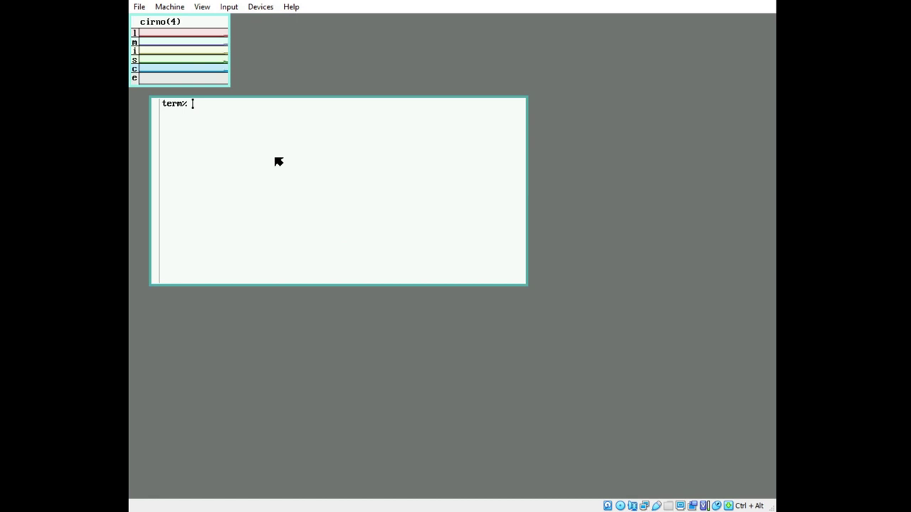
{"action": "type", "text": "sh"}
{"action": "key", "text": "BackSpace"}
{"action": "key", "text": "BackSpace"}
{"action": "type", "text": "inst/start"}
{"action": "key", "text": "Return"}
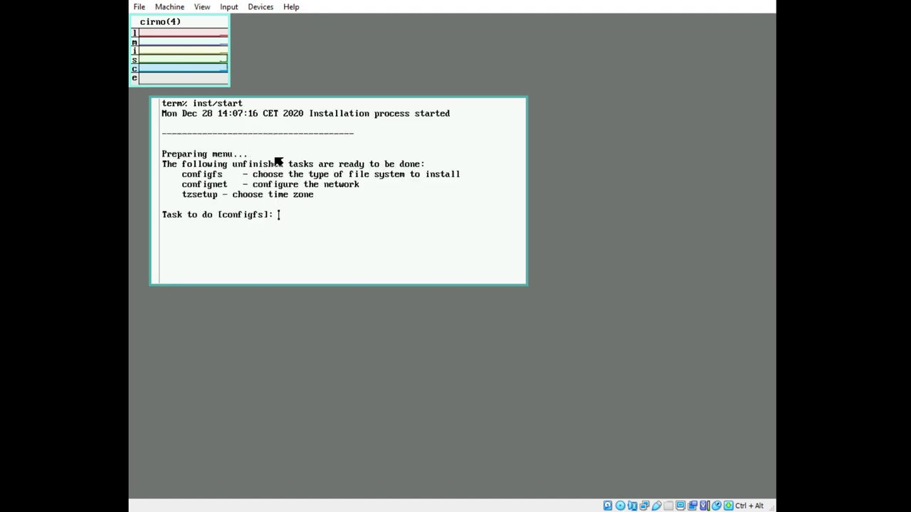
{"action": "key", "text": "Return"}
{"action": "type", "text": "hjfs)[cwfs64x]: hjfs"}
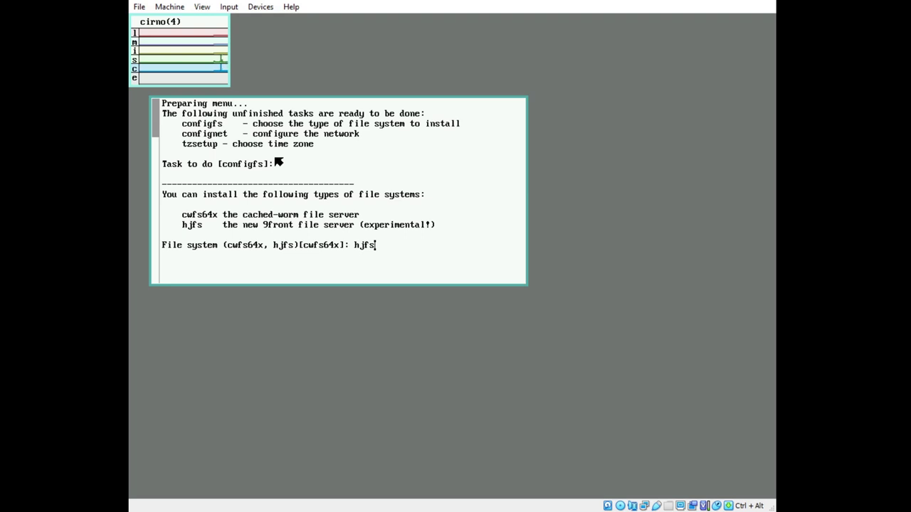
Step: Submit hjfs, then give disk sdC0 an MBR table with a Plan 9 partition in fdisk
{"action": "key", "text": "Return"}
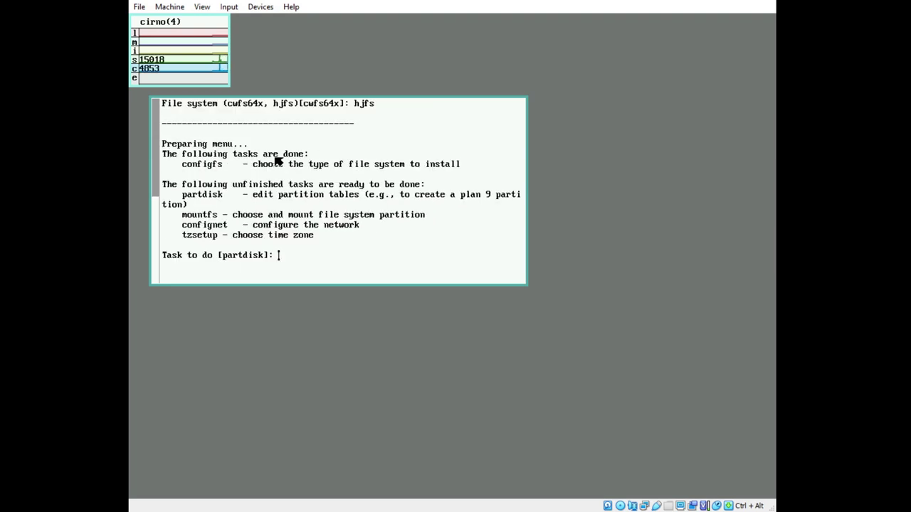
{"action": "key", "text": "Return"}
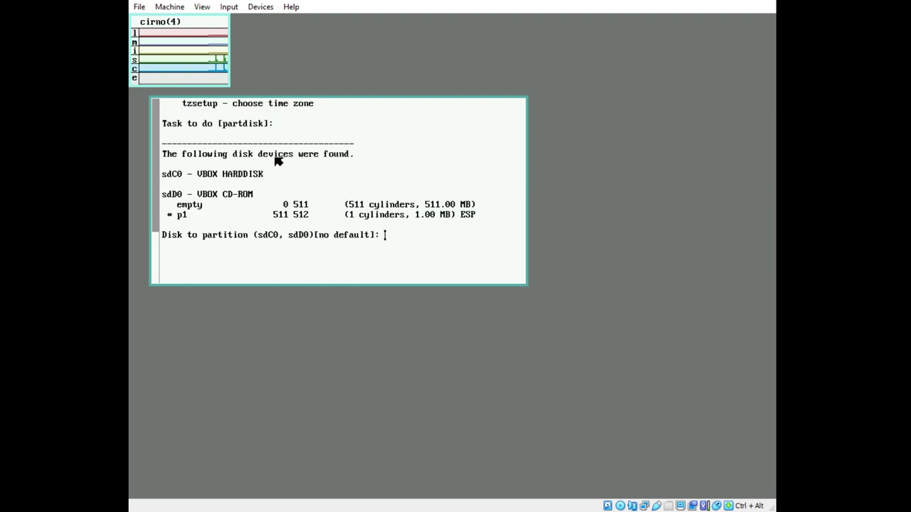
{"action": "type", "text": "sdC0"}
{"action": "key", "text": "Return"}
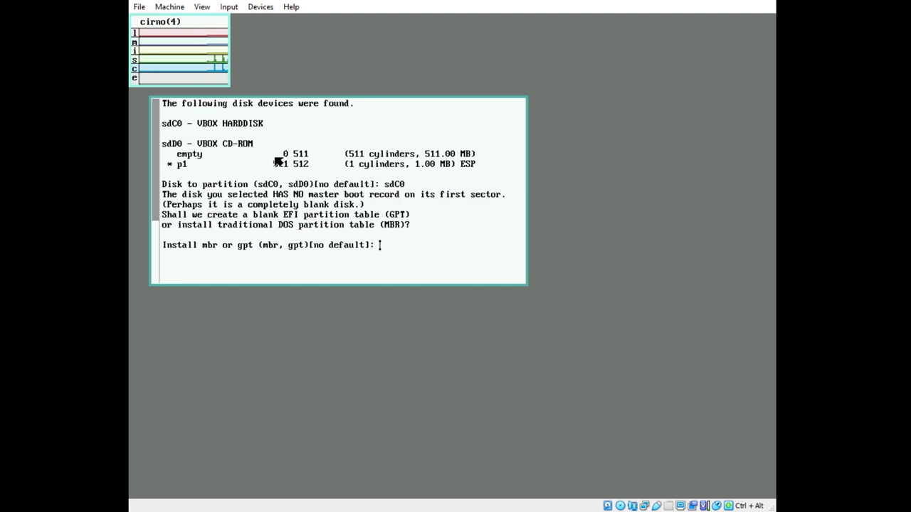
{"action": "type", "text": "mbr"}
{"action": "key", "text": "Return"}
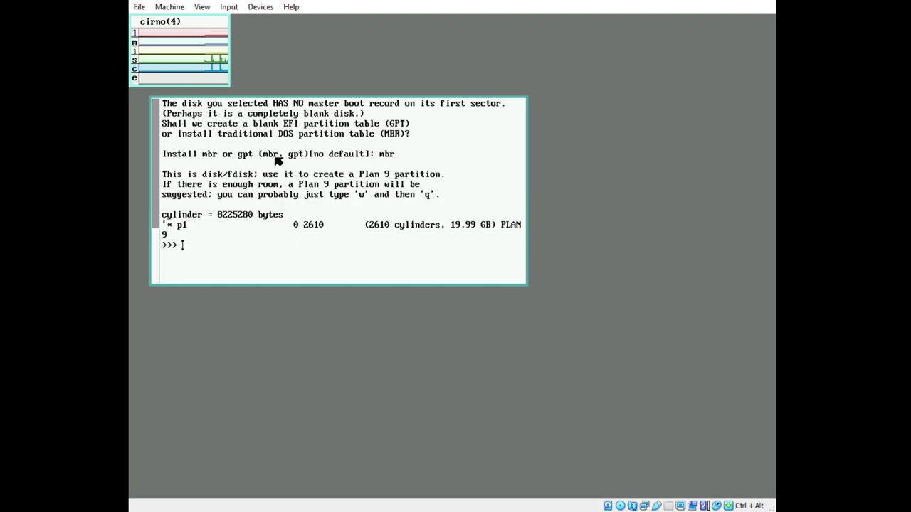
{"action": "type", "text": "w"}
{"action": "key", "text": "Return"}
{"action": "type", "text": "q"}
{"action": "key", "text": "Return"}
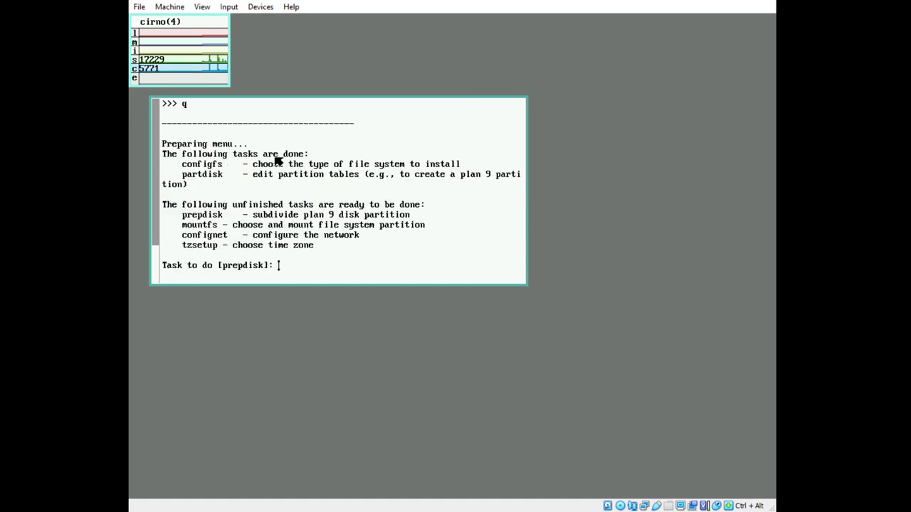
Step: Split /dev/sdC0/plan9 into the suggested 9fat, nvram and fs partitions with prep
{"action": "key", "text": "Return"}
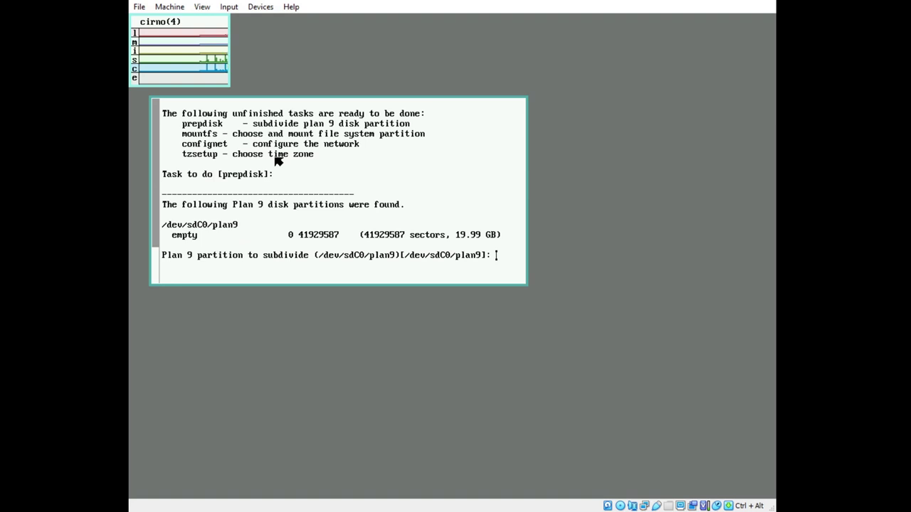
{"action": "key", "text": "Return"}
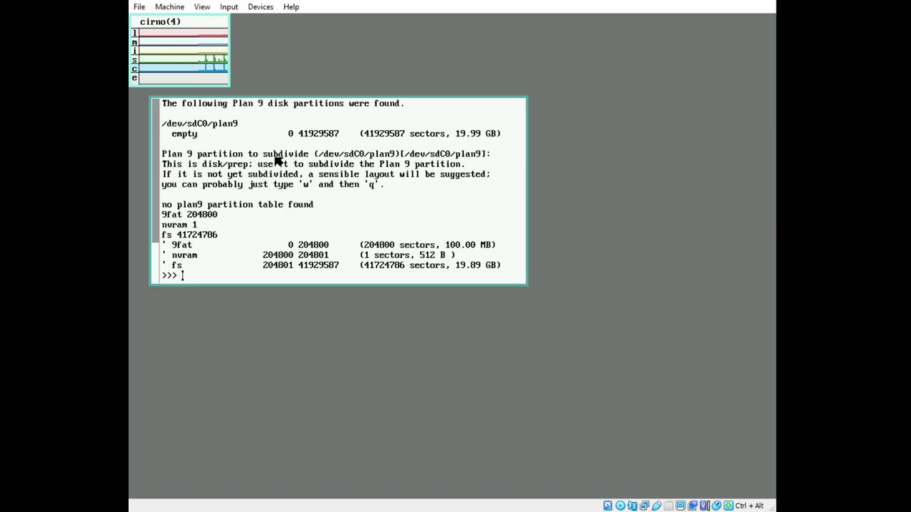
{"action": "type", "text": "w"}
{"action": "key", "text": "Return"}
{"action": "type", "text": "q"}
{"action": "key", "text": "Return"}
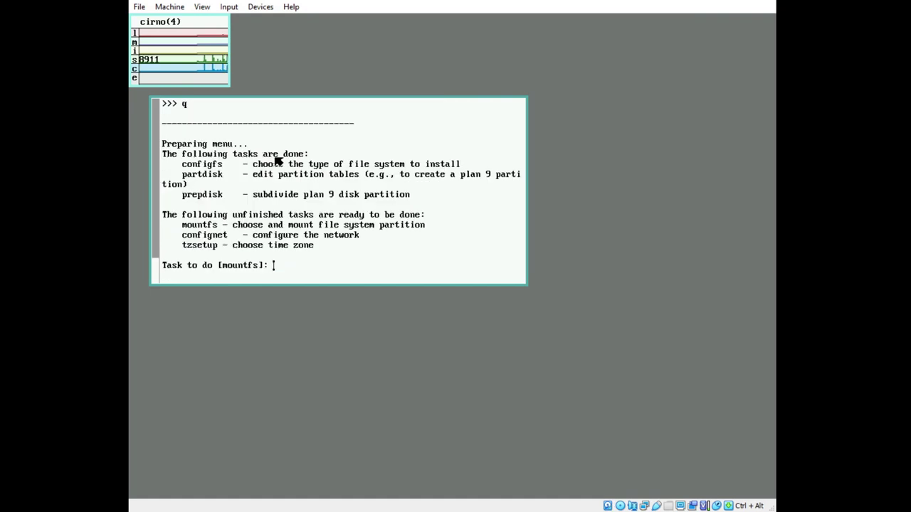
Step: Ream /dev/sdC0/fs and start hjfs with the default 832 MB cache
{"action": "key", "text": "Return"}
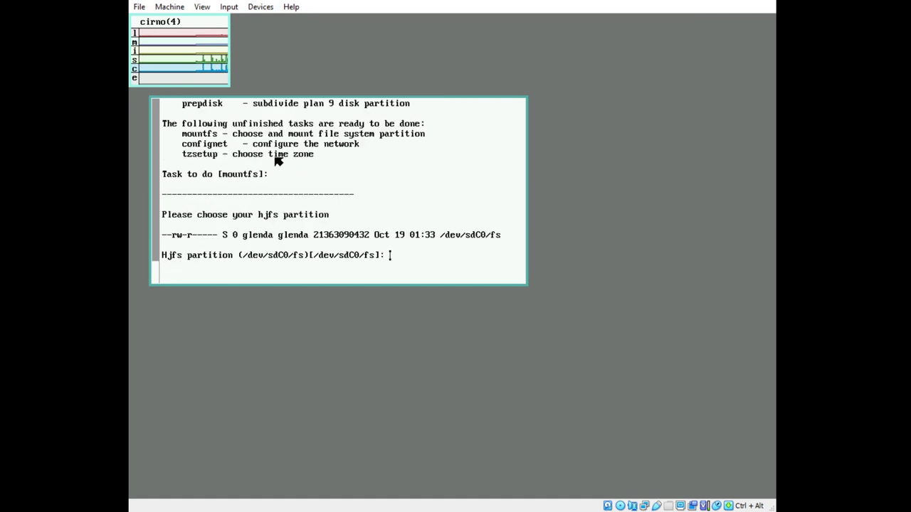
{"action": "key", "text": "Return"}
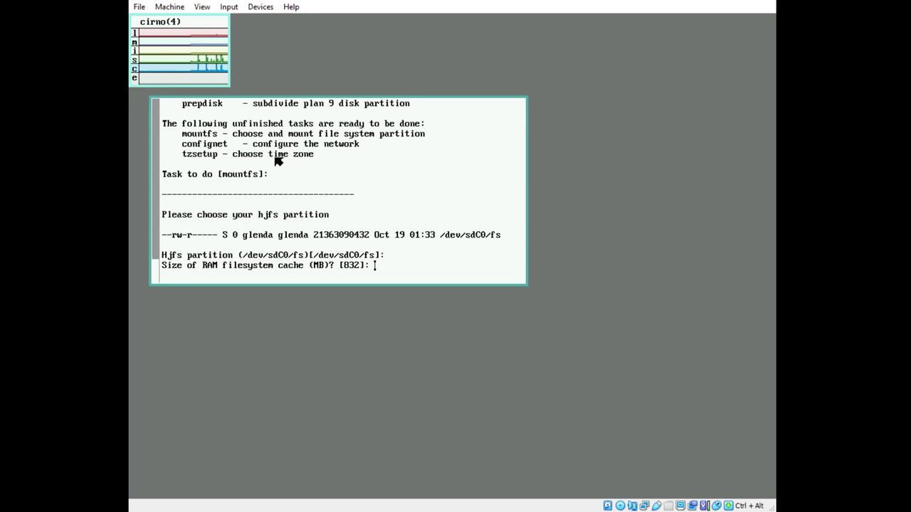
{"action": "key", "text": "Return"}
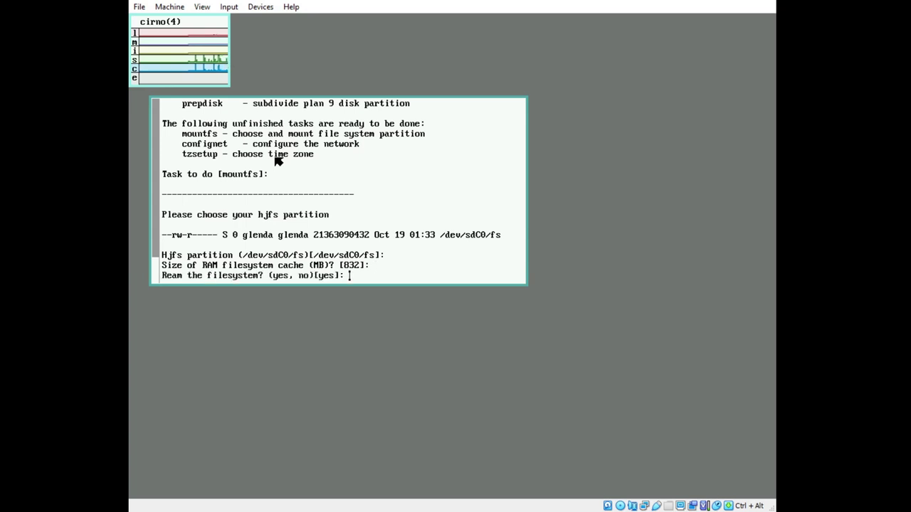
{"action": "key", "text": "Return"}
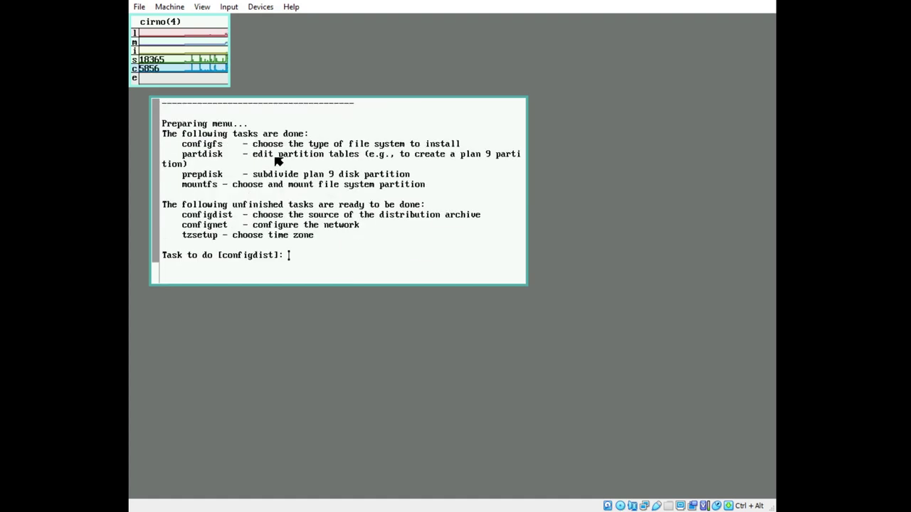
Step: Use local distribution media, configure ethernet automatically, and mount the distribution from the default disk
{"action": "key", "text": "Return"}
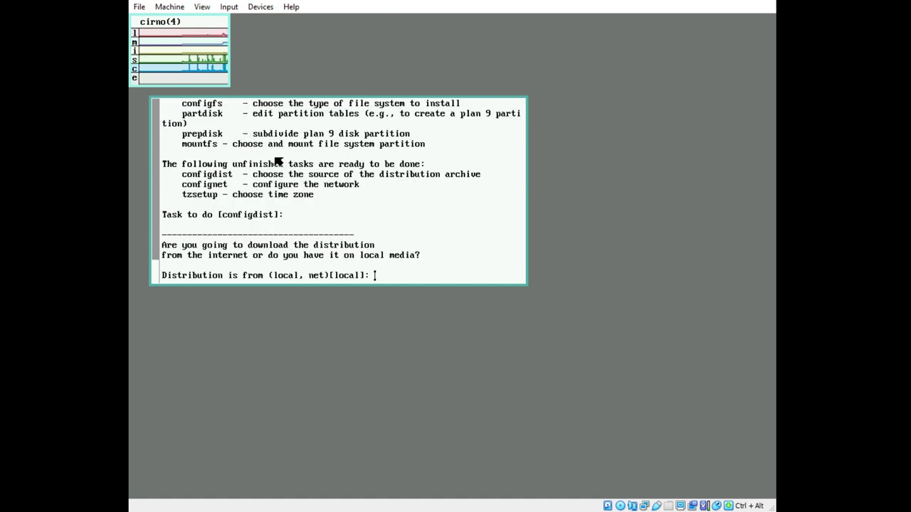
{"action": "key", "text": "Return"}
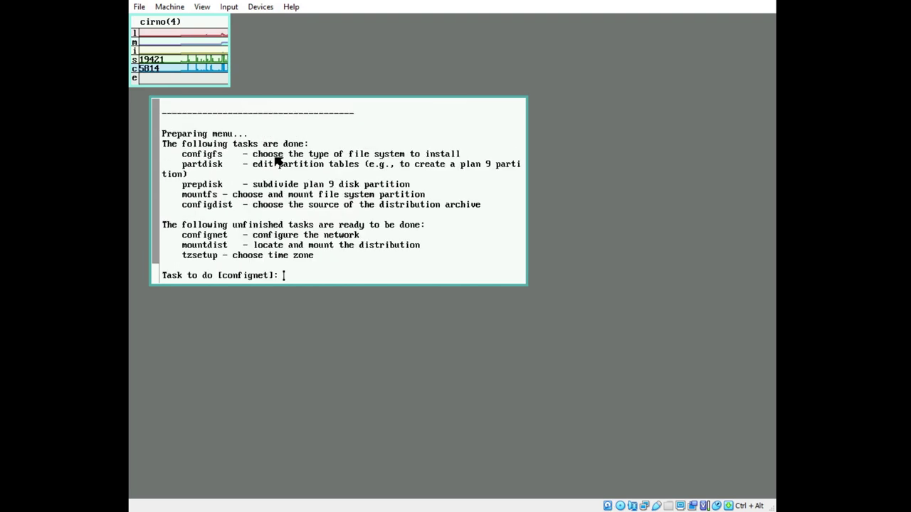
{"action": "key", "text": "Return"}
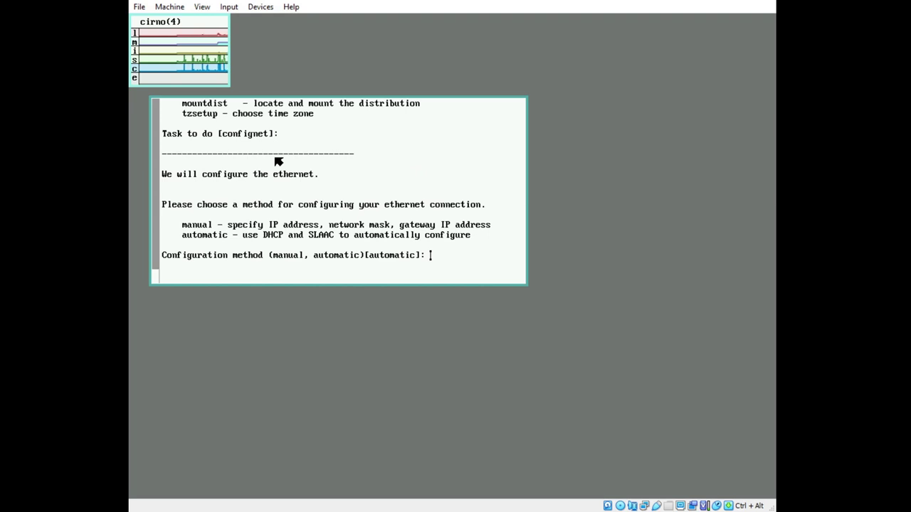
{"action": "key", "text": "Return"}
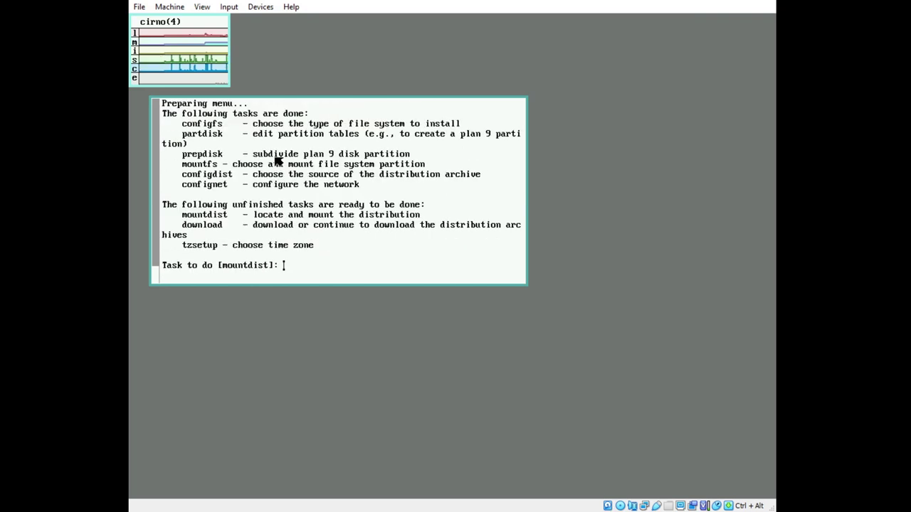
{"action": "key", "text": "Return"}
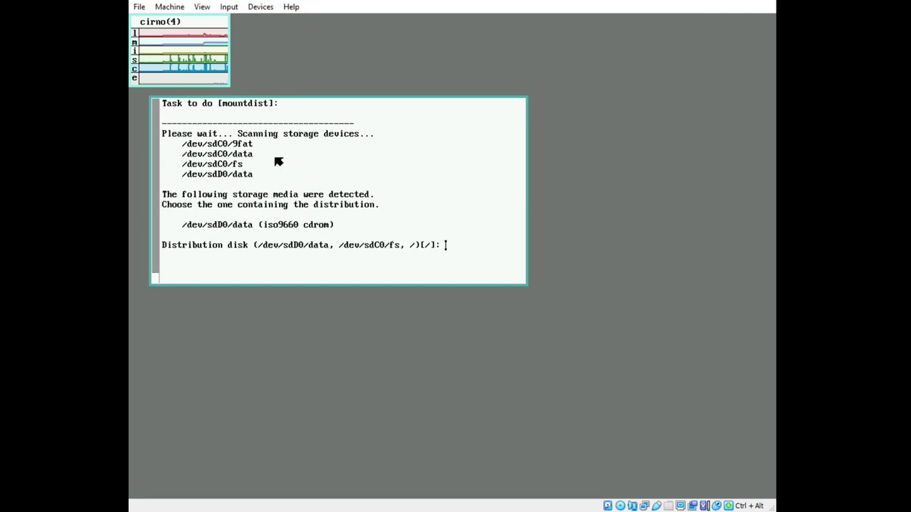
{"action": "key", "text": "Return"}
{"action": "key", "text": "Return"}
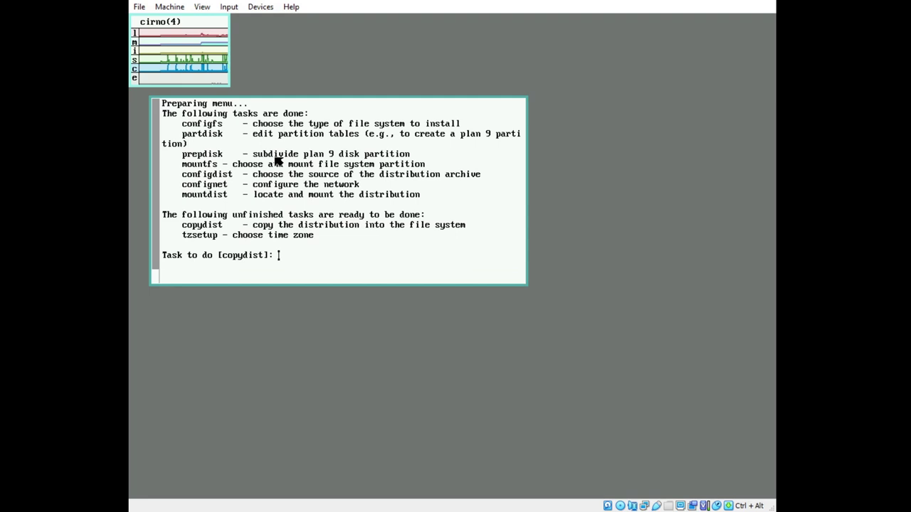
Step: Run copydist to copy the distribution onto the new file system
{"action": "key", "text": "Return"}
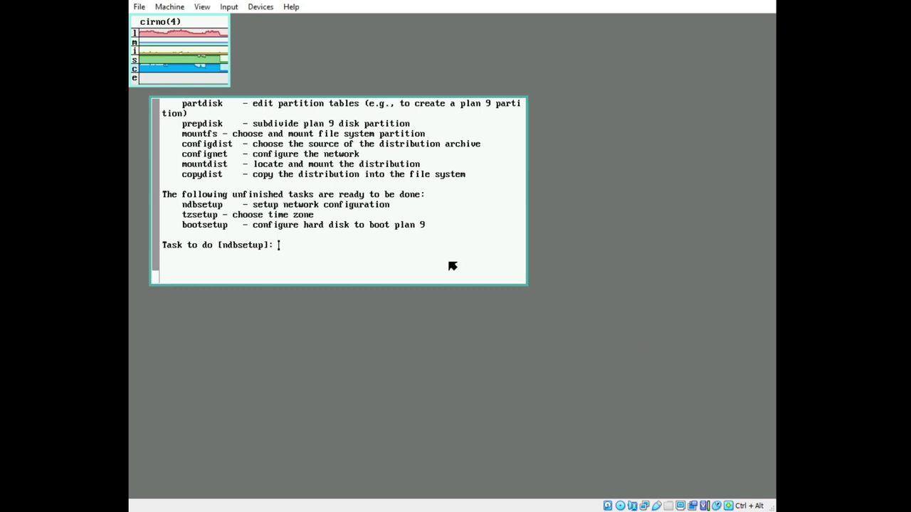
Step: Set the system name to somehost in ndbsetup
{"action": "key", "text": "Return"}
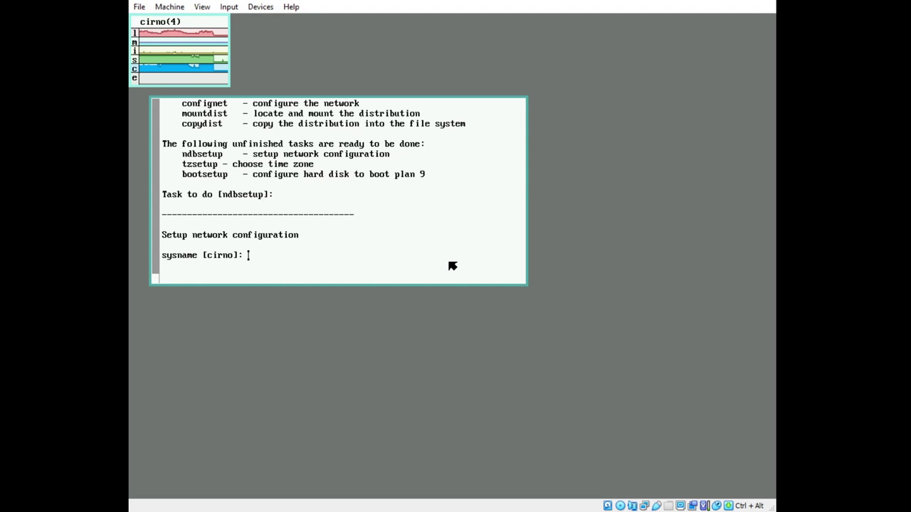
{"action": "type", "text": "somehost"}
{"action": "key", "text": "Return"}
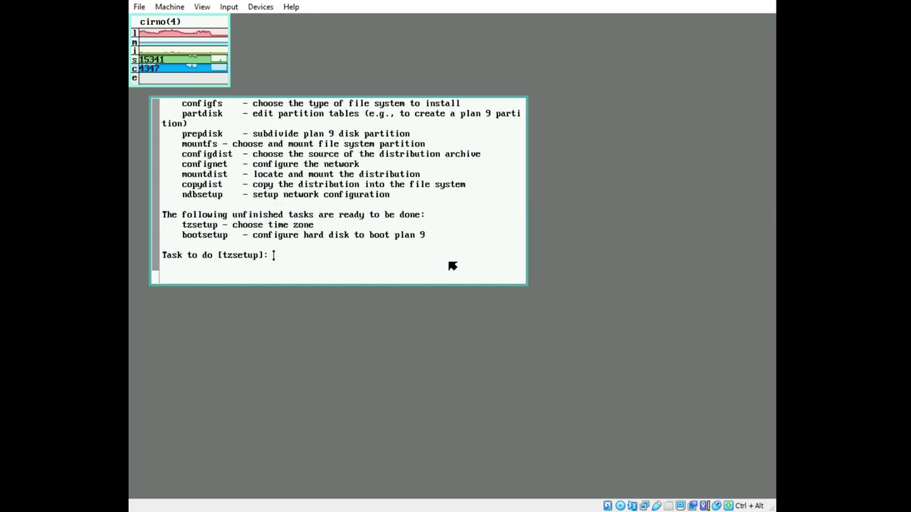
Step: Set the time zone to US_Pacific in tzsetup
{"action": "key", "text": "Return"}
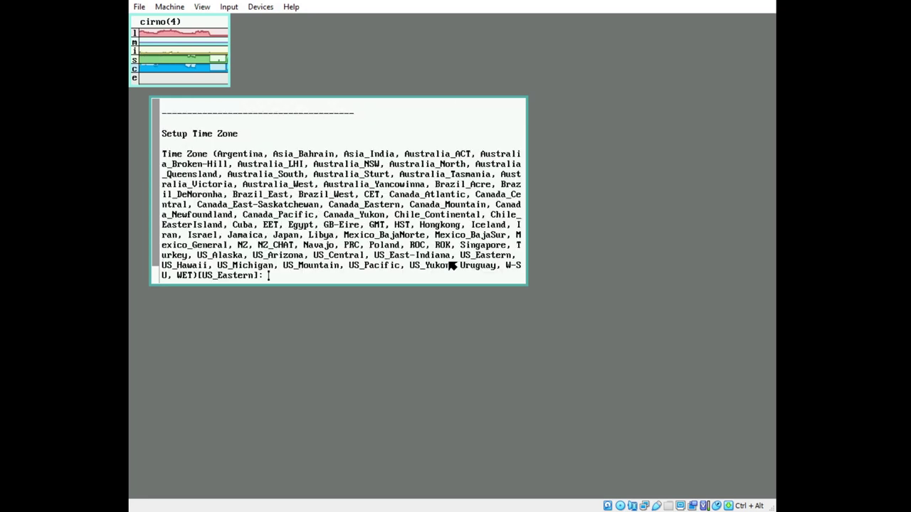
{"action": "type", "text": "US_Pacific"}
{"action": "key", "text": "Return"}
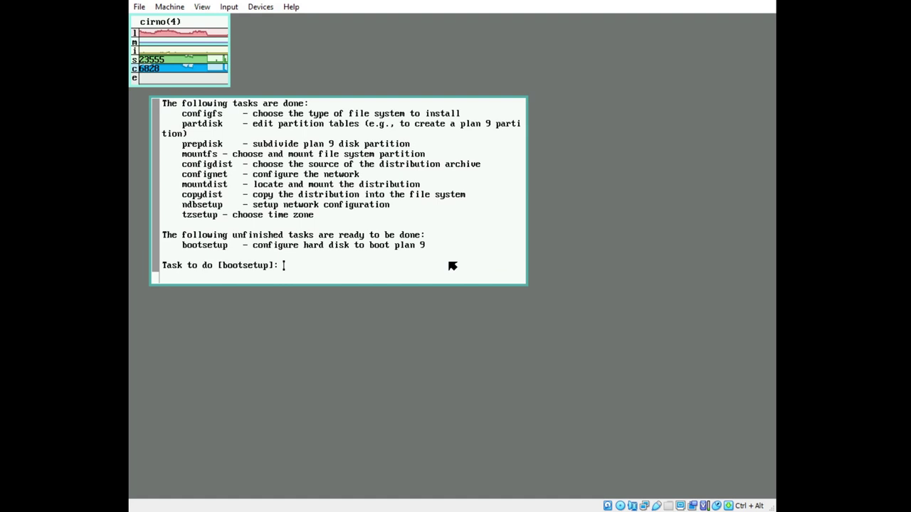
Step: Install the Plan 9 MBR using 9fat, mark the partition active, and finish to reboot
{"action": "key", "text": "Return"}
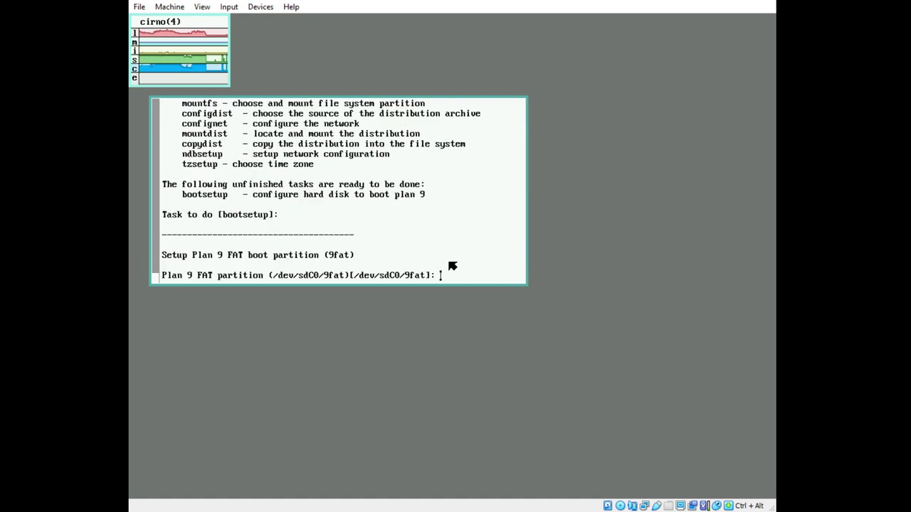
{"action": "key", "text": "Return"}
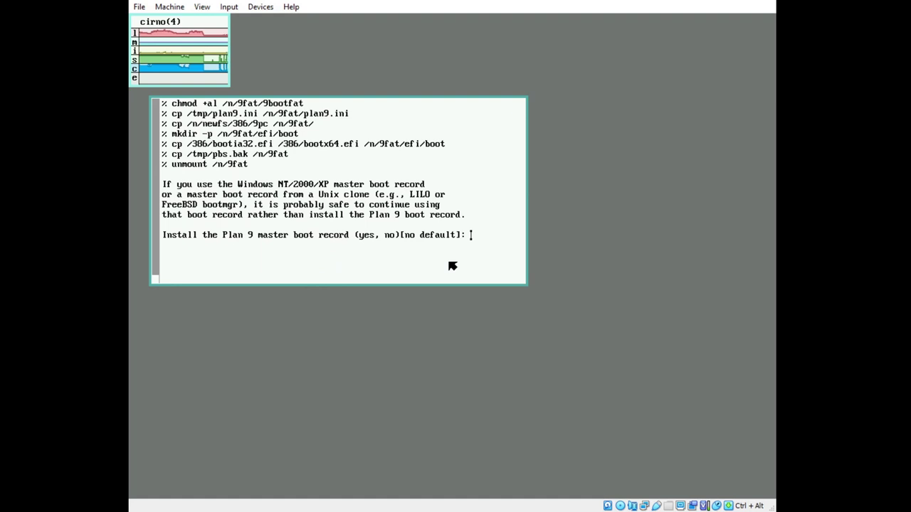
{"action": "type", "text": "yes"}
{"action": "key", "text": "Return"}
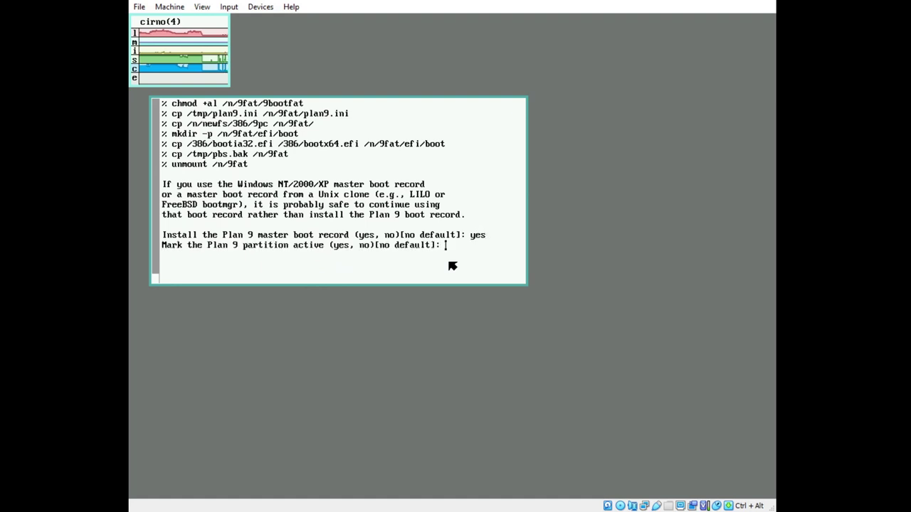
{"action": "type", "text": "yes"}
{"action": "key", "text": "Return"}
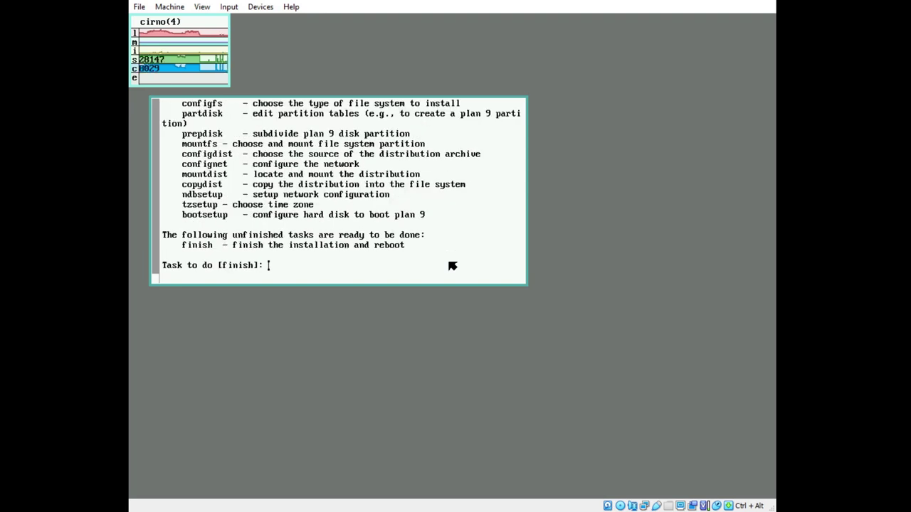
{"action": "key", "text": "Return"}
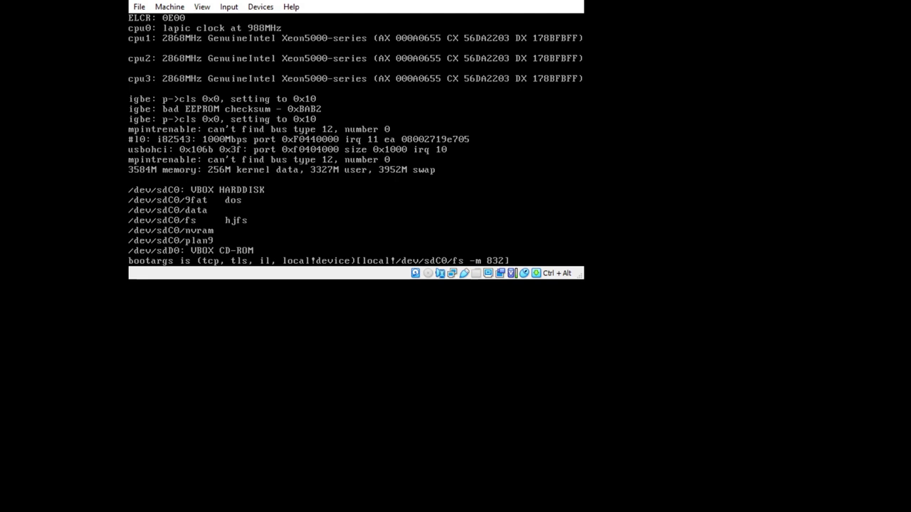
Step: Boot from disk with the default local!/dev/sdC0/fs bootargs as user glenda
{"action": "key", "text": "Return"}
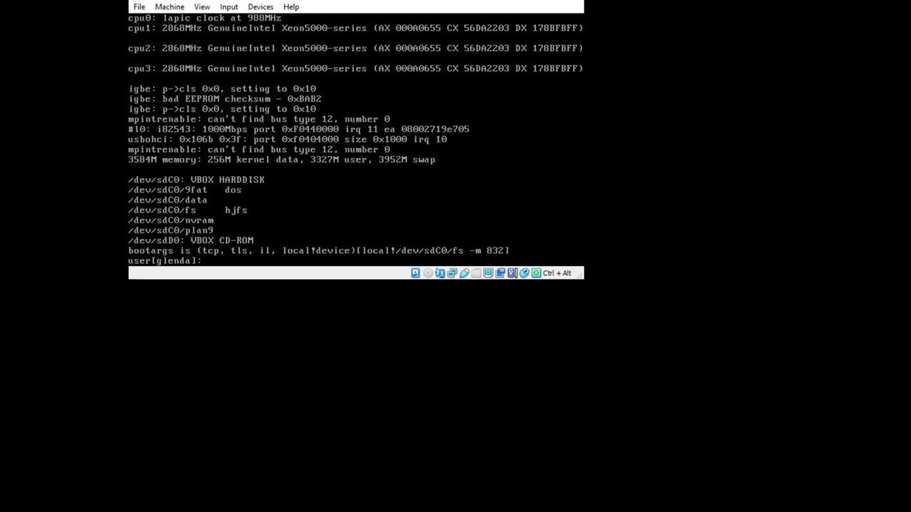
{"action": "key", "text": "Return"}
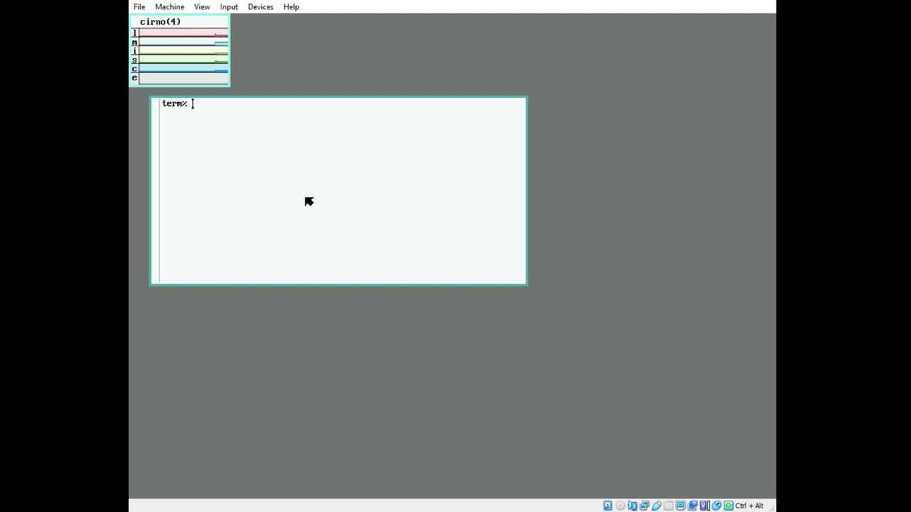
Step: Mount the 9fat partition with 9fs, change into /n/9fat, and list its files
{"action": "type", "text": "9fs 9fat"}
{"action": "key", "text": "Return"}
{"action": "type", "text": "cd /n/9fat"}
{"action": "key", "text": "Return"}
{"action": "type", "text": "lc"}
{"action": "key", "text": "Return"}
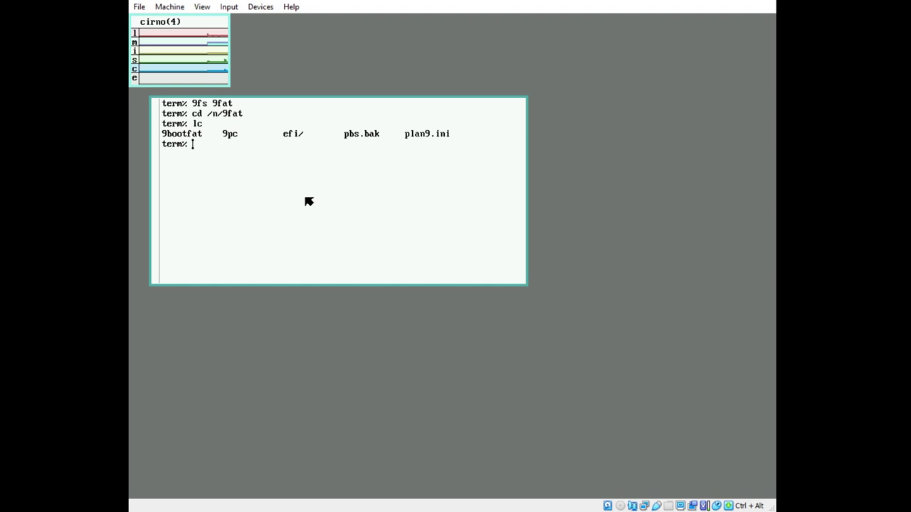
Step: Copy plan9.ini to plan9.ini.old and confirm the backup in the listing
{"action": "type", "text": "cp plan9.ini plan9."}
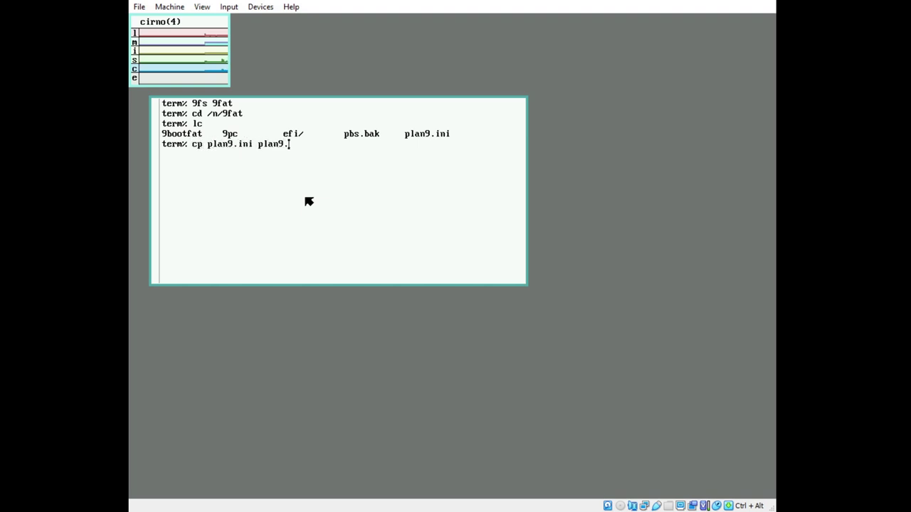
{"action": "type", "text": "ini.old"}
{"action": "key", "text": "Return"}
{"action": "type", "text": "lc"}
{"action": "key", "text": "Return"}
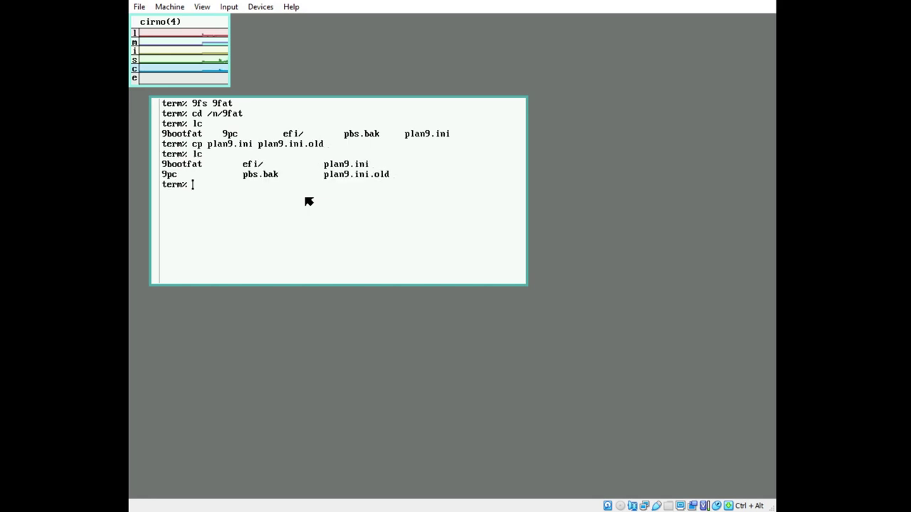
Step: Open plan9.ini in the sam editor and display its contents
{"action": "type", "text": "sam plan9.ini"}
{"action": "key", "text": "Return"}
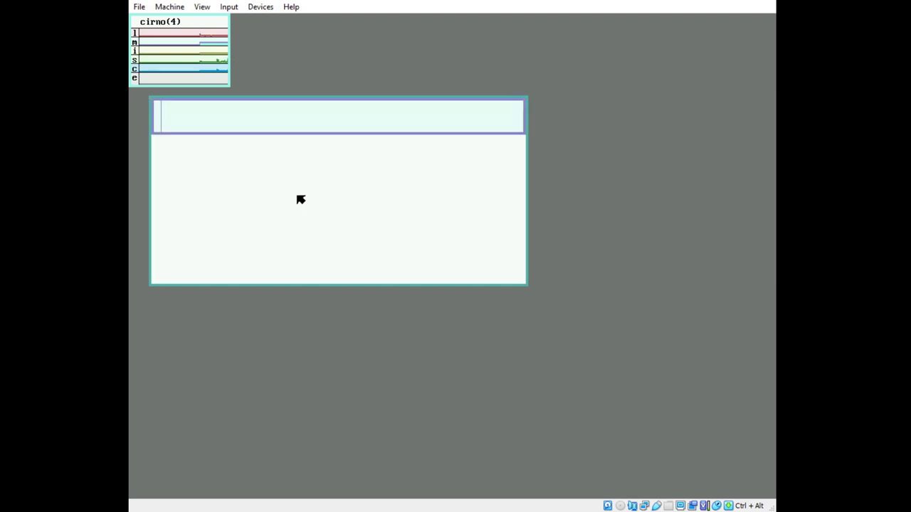
{"action": "right_click", "coordinate": [277, 192]}
{"action": "right_click", "coordinate": [303, 195]}
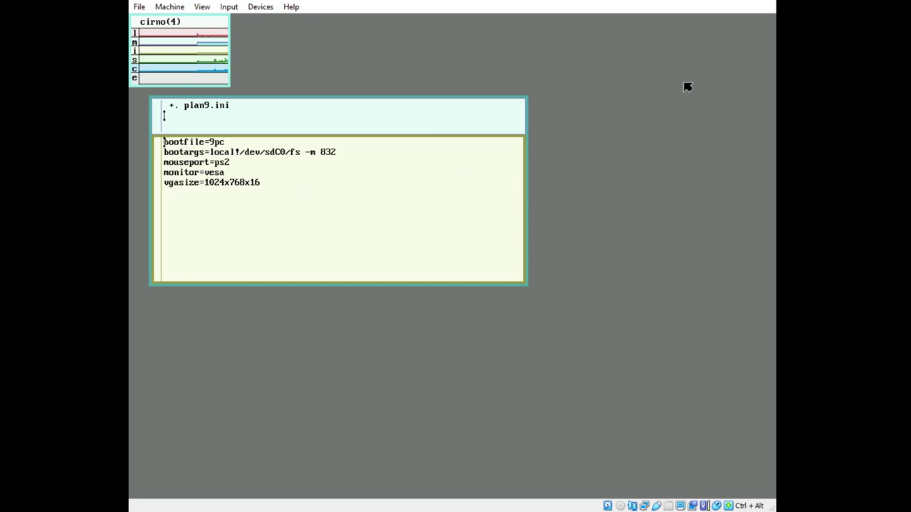
Step: In a new rio window, run ip/ipconfig, then cat /net/ndb to show ip 10.0.2.15
{"action": "right_click", "coordinate": [723, 67]}
{"action": "left_click_drag", "start_coordinate": [730, 55], "coordinate": [388, 249]}
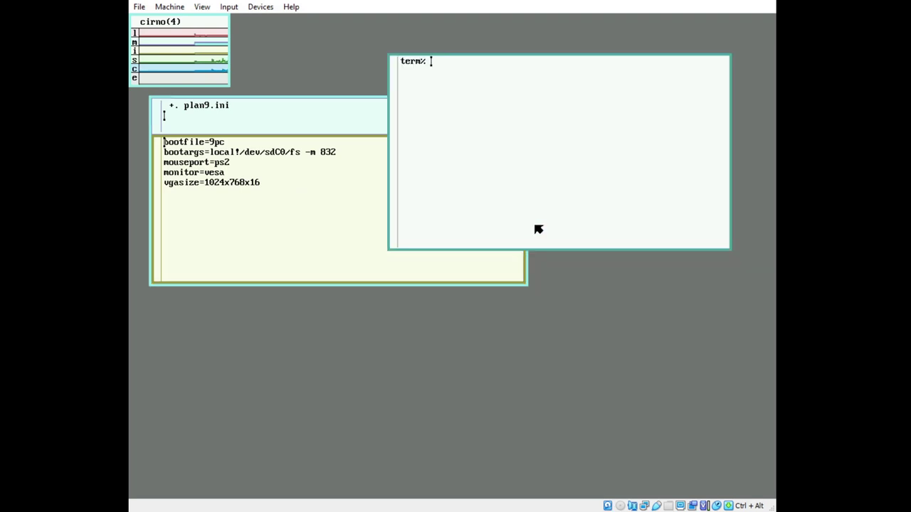
{"action": "type", "text": "ip/ipconfig"}
{"action": "key", "text": "Return"}
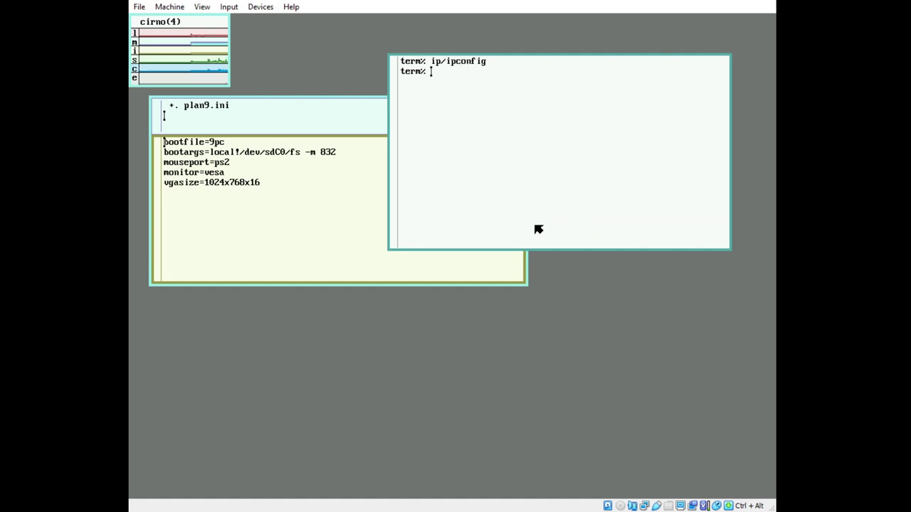
{"action": "type", "text": "cat /net/ndb"}
{"action": "key", "text": "Return"}
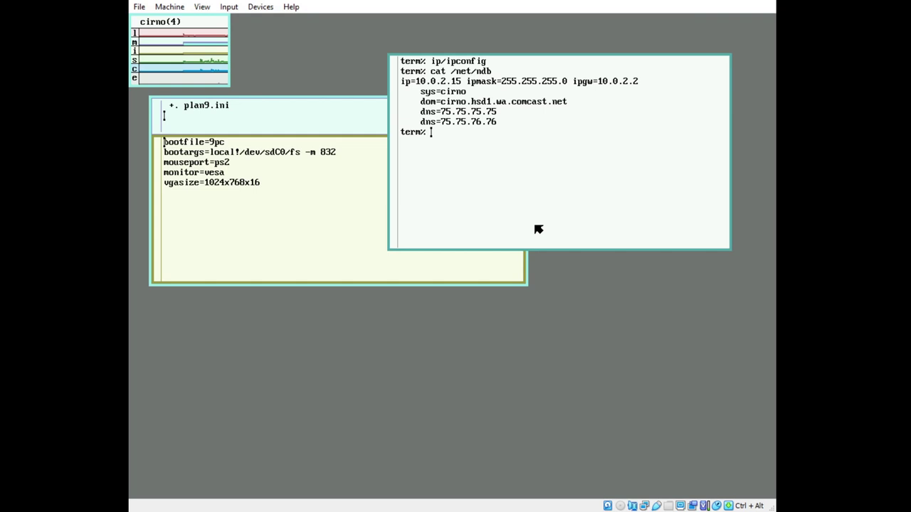
Step: Move the sam window lower and snarf the address 10.0.2.15 from the terminal
{"action": "left_click", "coordinate": [323, 196]}
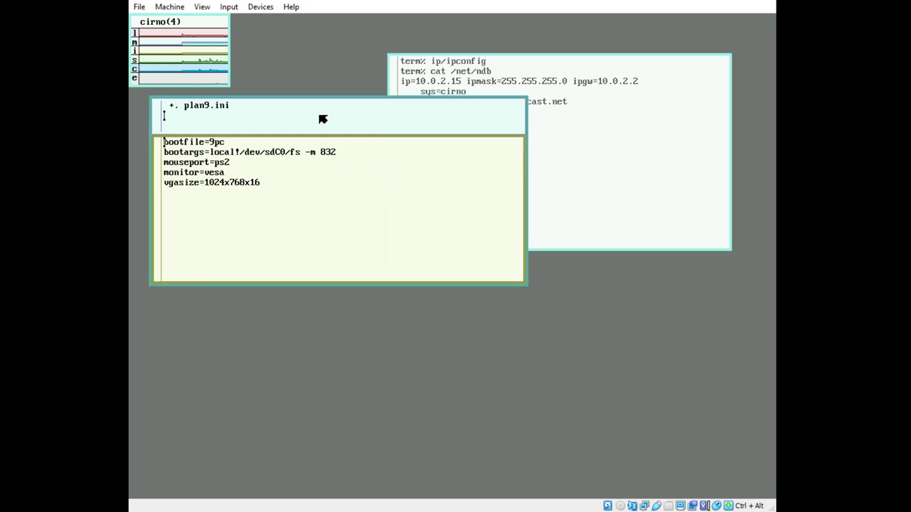
{"action": "left_click_drag", "start_coordinate": [320, 97], "coordinate": [323, 204]}
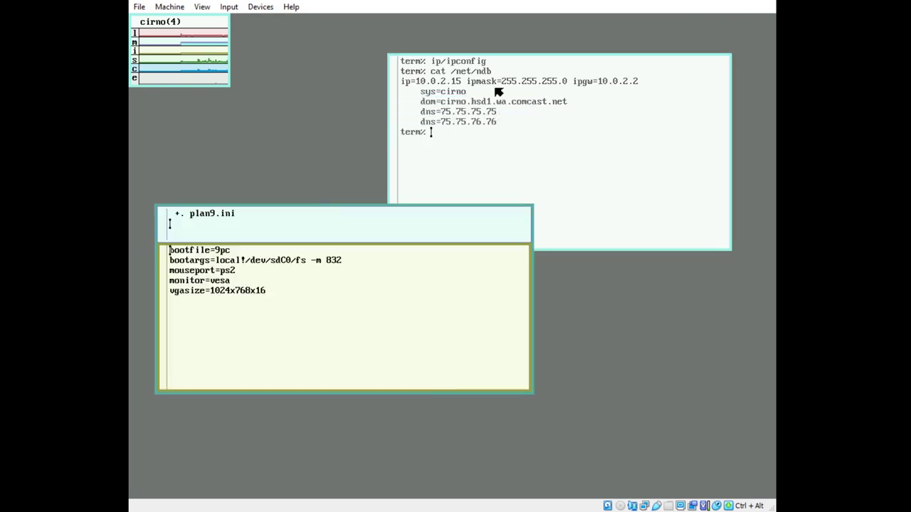
{"action": "left_click", "coordinate": [541, 85]}
{"action": "left_click_drag", "start_coordinate": [416, 83], "coordinate": [468, 85]}
{"action": "middle_click", "coordinate": [467, 86]}
{"action": "right_click", "coordinate": [468, 85]}
Step: Add a nobootprompt= line to plan9.ini with 10.0.2.15 noted below it
{"action": "left_click", "coordinate": [417, 382]}
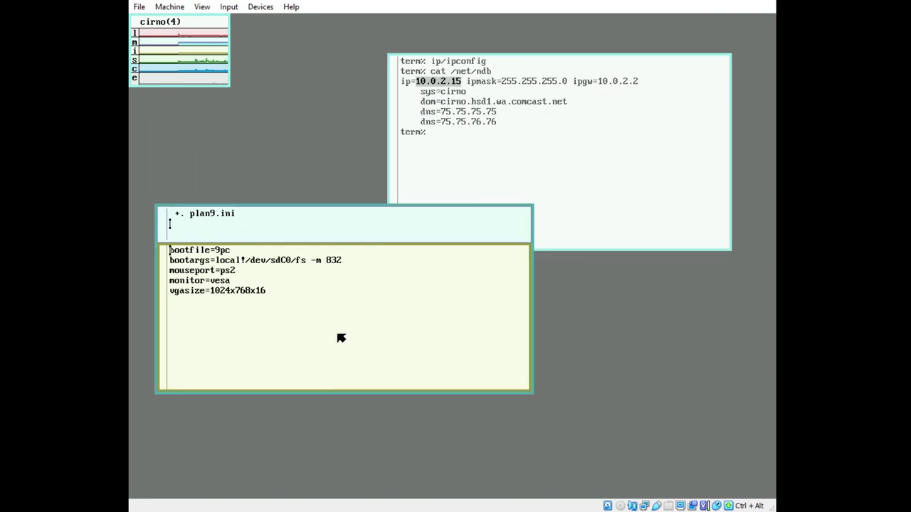
{"action": "middle_click", "coordinate": [320, 329]}
{"action": "left_click", "coordinate": [313, 307]}
{"action": "left_click", "coordinate": [258, 306]}
{"action": "type", "text": "no"}
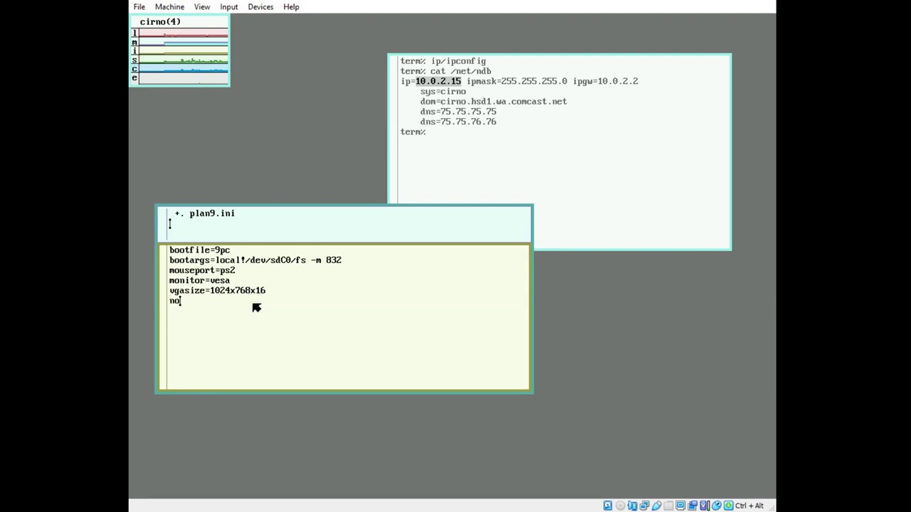
{"action": "type", "text": "bootprompt="}
{"action": "left_click", "coordinate": [259, 317]}
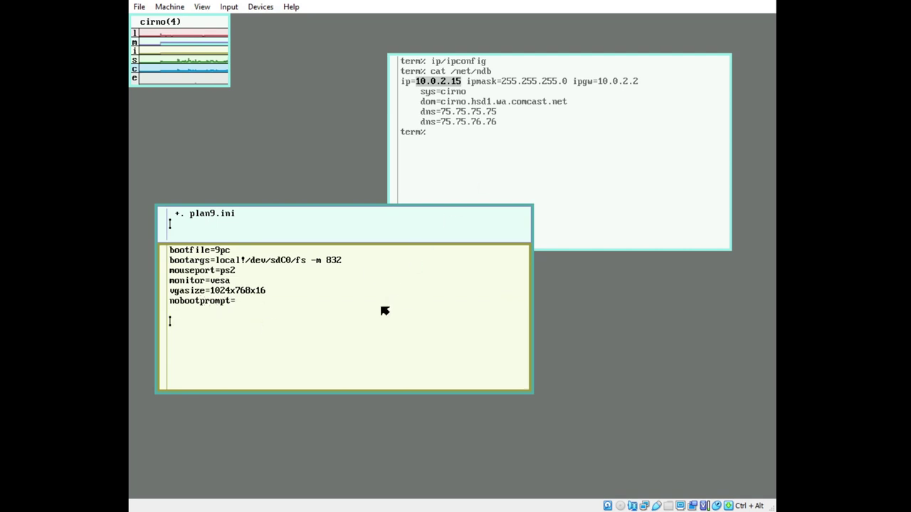
{"action": "type", "text": "10.0.2.15"}
Step: Set nobootprompt to local!/dev/sdC0/fs -m 832 -A -a tcp!*!564 using the pasted bootargs value
{"action": "left_click", "coordinate": [344, 305]}
{"action": "left_click_drag", "start_coordinate": [215, 260], "coordinate": [349, 263]}
{"action": "key", "text": "ctrl+c"}
{"action": "left_click", "coordinate": [244, 304]}
{"action": "middle_click", "coordinate": [248, 304]}
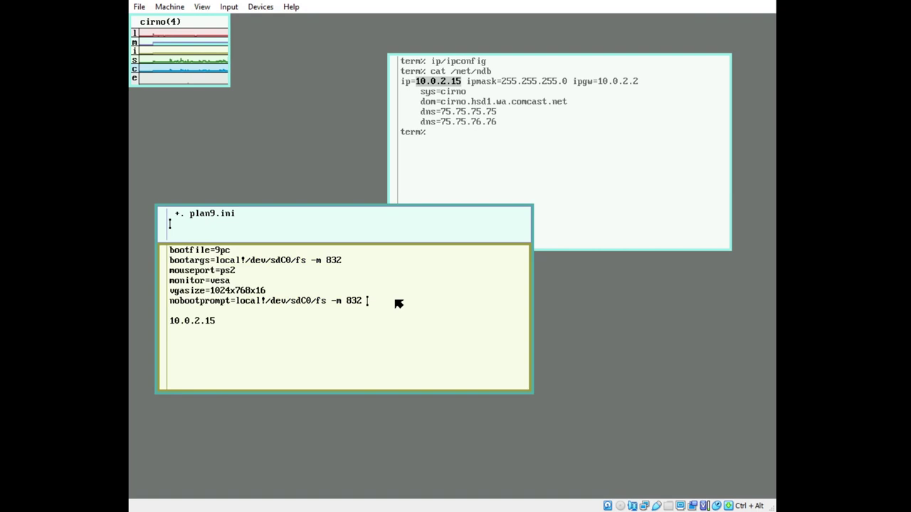
{"action": "type", "text": "-A -a tcp!*!564"}
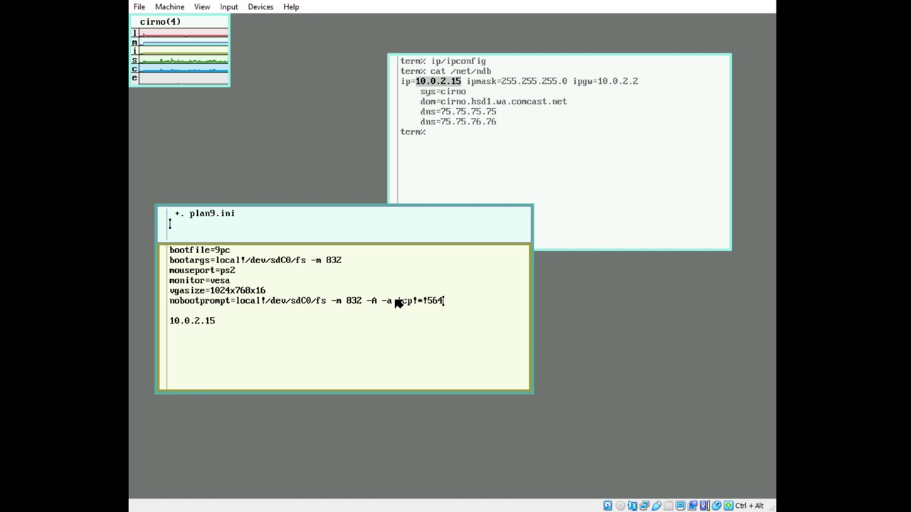
Step: Add user=glenda and auth=10.0.2.15 lines to plan9.ini
{"action": "key", "text": "Return"}
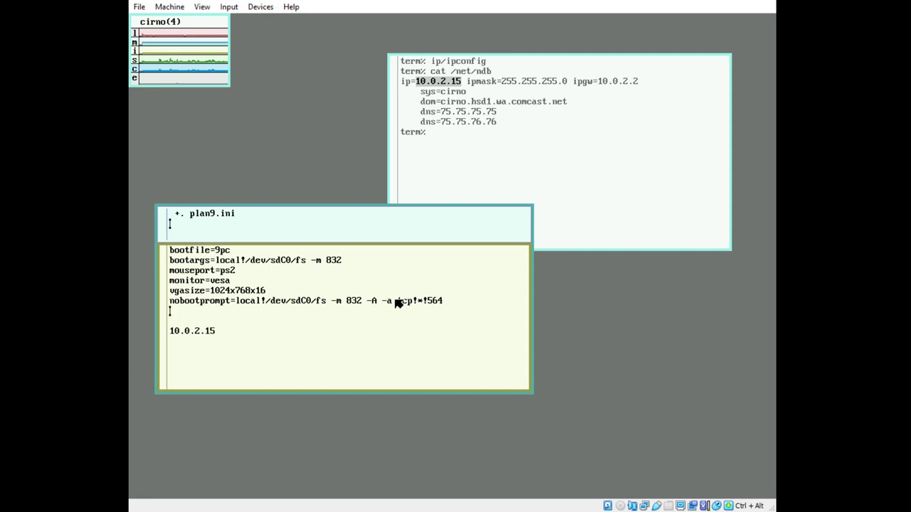
{"action": "type", "text": "user=glenda"}
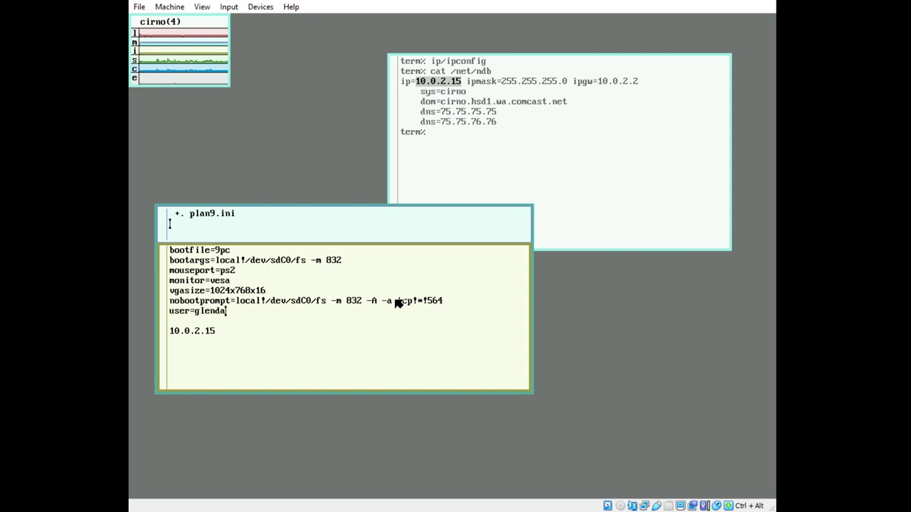
{"action": "key", "text": "Return"}
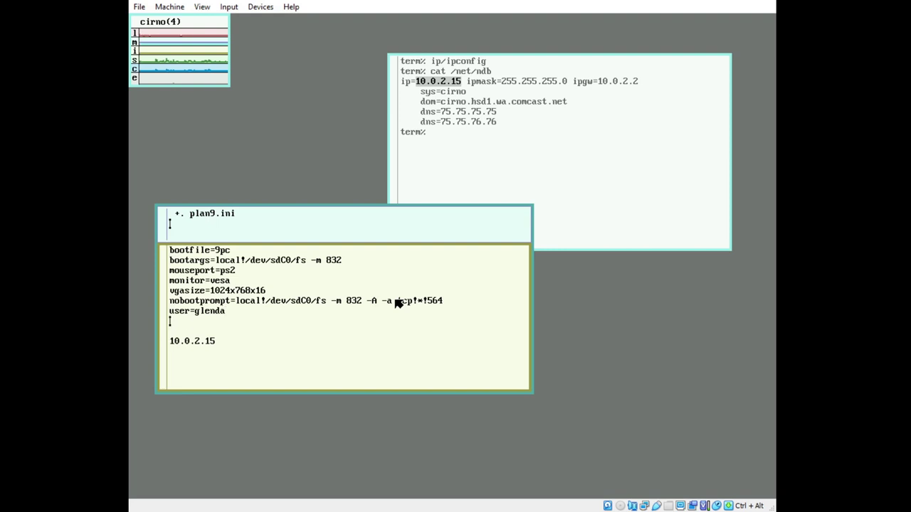
{"action": "type", "text": "auth="}
{"action": "left_click", "coordinate": [173, 343]}
{"action": "key", "text": "BackSpace"}
{"action": "key", "text": "BackSpace"}
{"action": "left_click", "coordinate": [256, 323]}
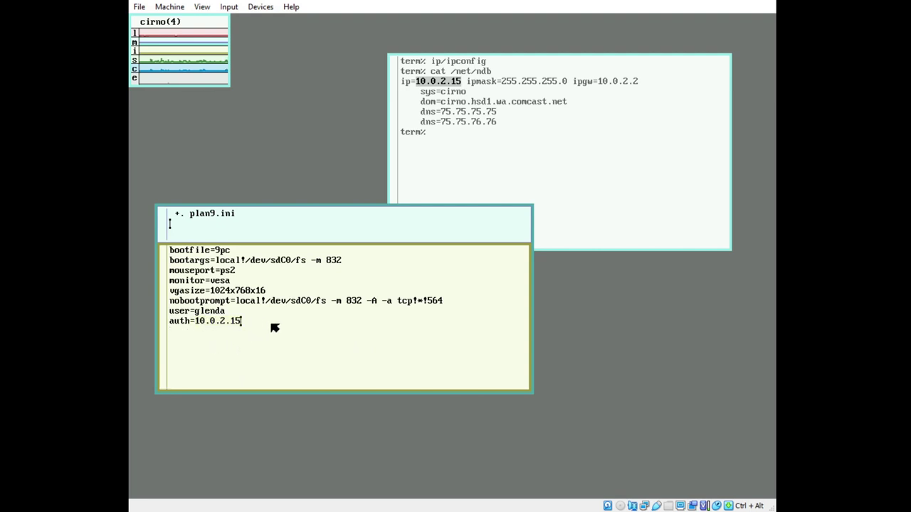
Step: Add cpu=10.0.2.15, authdom=Somewhere and service=cpu lines below the auth line
{"action": "key", "text": "Return"}
{"action": "type", "text": "cpu="}
{"action": "middle_click", "coordinate": [239, 340]}
{"action": "left_click", "coordinate": [265, 338]}
{"action": "key", "text": "Return"}
{"action": "type", "text": "fs="}
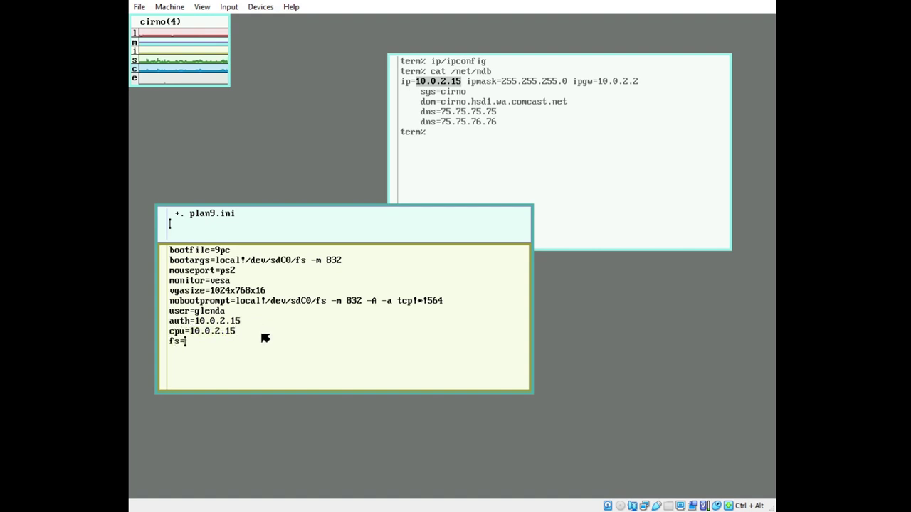
{"action": "key", "text": "BackSpace"}
{"action": "key", "text": "BackSpace"}
{"action": "key", "text": "BackSpace"}
{"action": "type", "text": "authdom=Somewhere"}
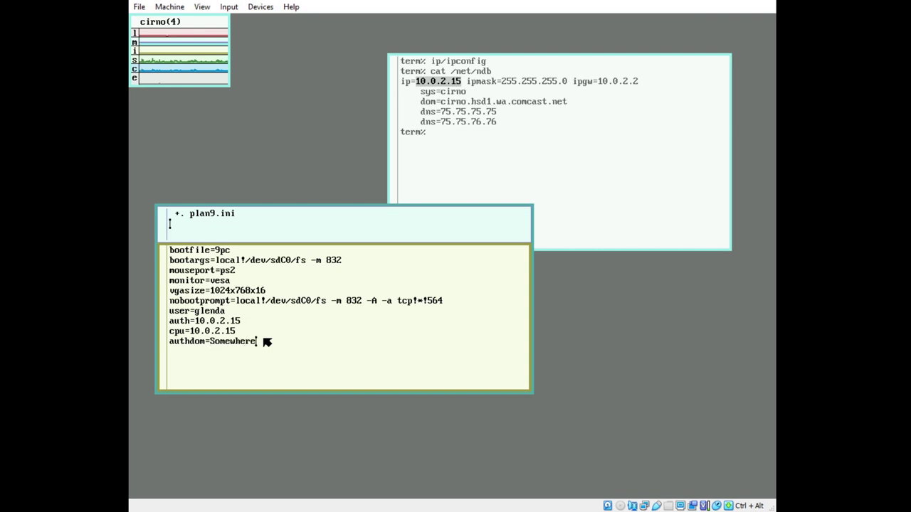
{"action": "key", "text": "Return"}
{"action": "type", "text": "service=cpu"}
{"action": "key", "text": "Return"}
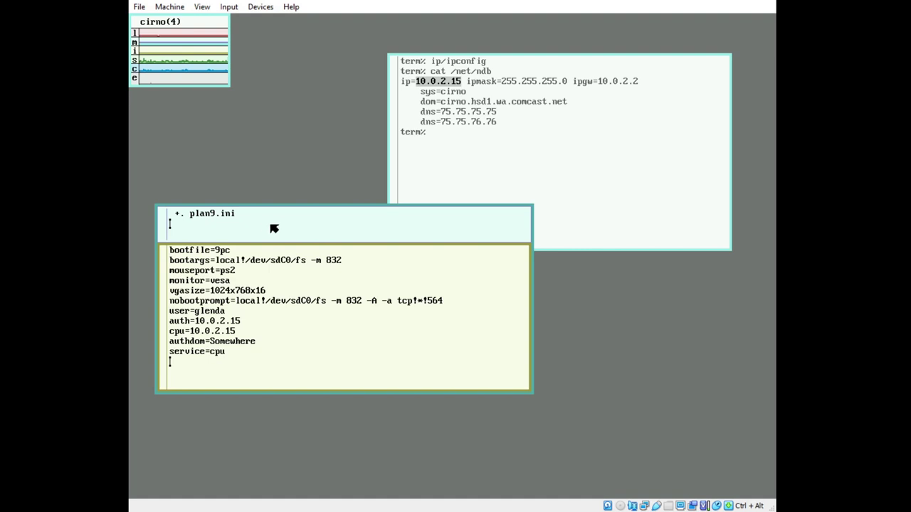
Step: Write plan9.ini, quit sam, and cd back to the home directory
{"action": "left_click", "coordinate": [281, 231]}
{"action": "type", "text": "w"}
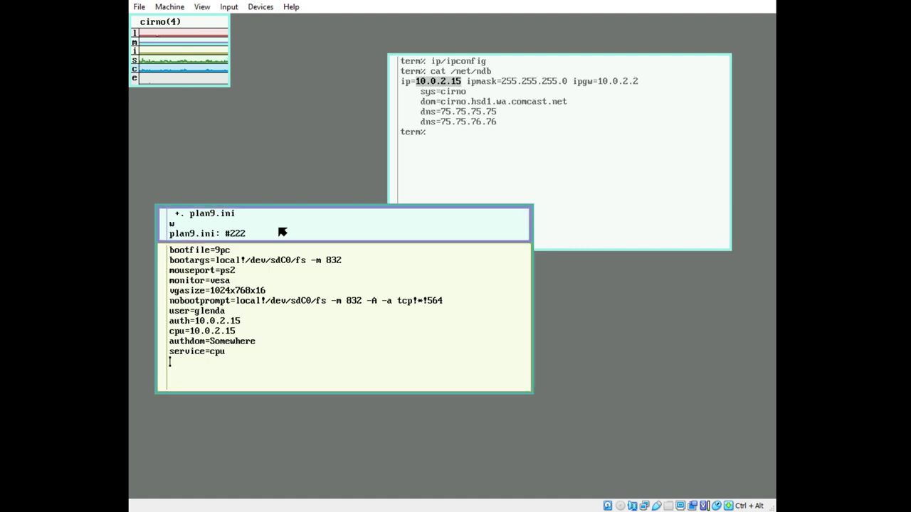
{"action": "type", "text": "q"}
{"action": "key", "text": "Return"}
{"action": "type", "text": "c"}
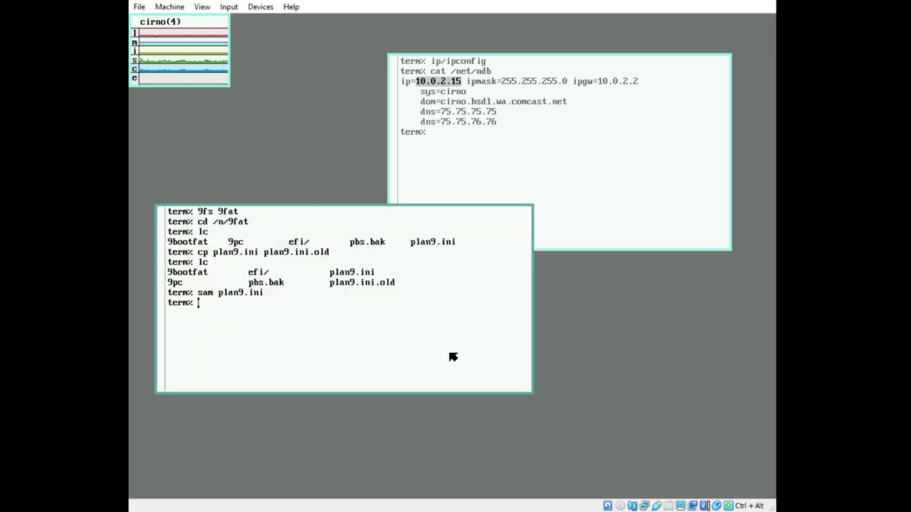
{"action": "type", "text": "d"}
{"action": "key", "text": "Return"}
Step: Run auth/wrkey with the host owner as authid, authdom Somewhere, blank secstore key, and the password
{"action": "type", "text": "auth/"}
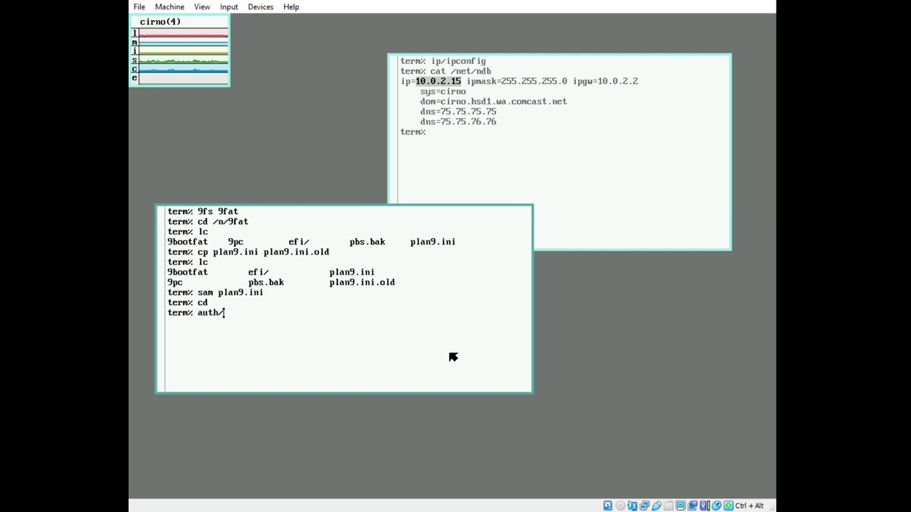
{"action": "type", "text": "changeuser glenda"}
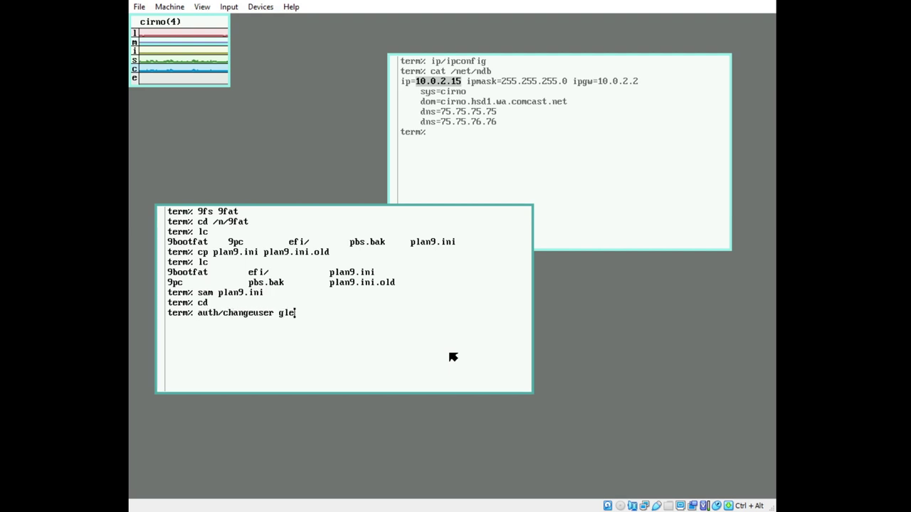
{"action": "key", "text": "ctrl+w"}
{"action": "key", "text": "ctrl+w"}
{"action": "type", "text": "wrkey"}
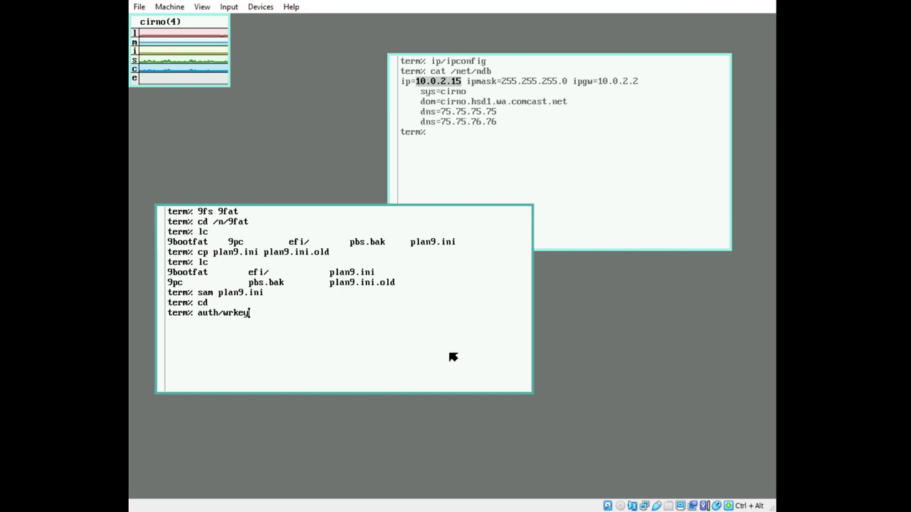
{"action": "key", "text": "Return"}
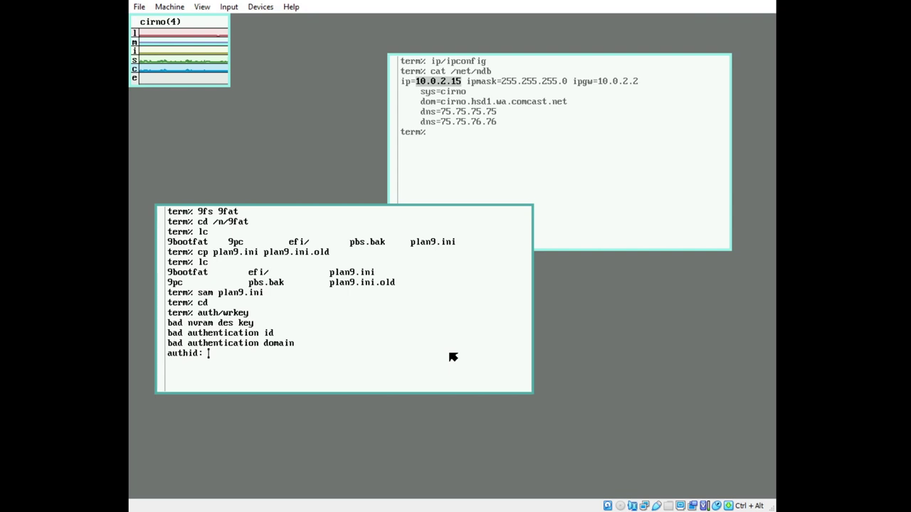
{"action": "type", "text": "glenda"}
{"action": "key", "text": "Return"}
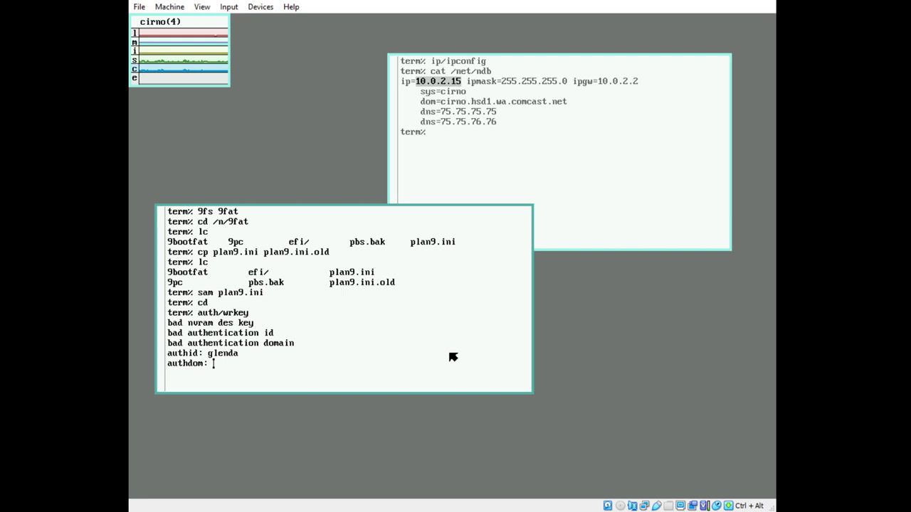
{"action": "type", "text": "Somewhere"}
{"action": "key", "text": "Return"}
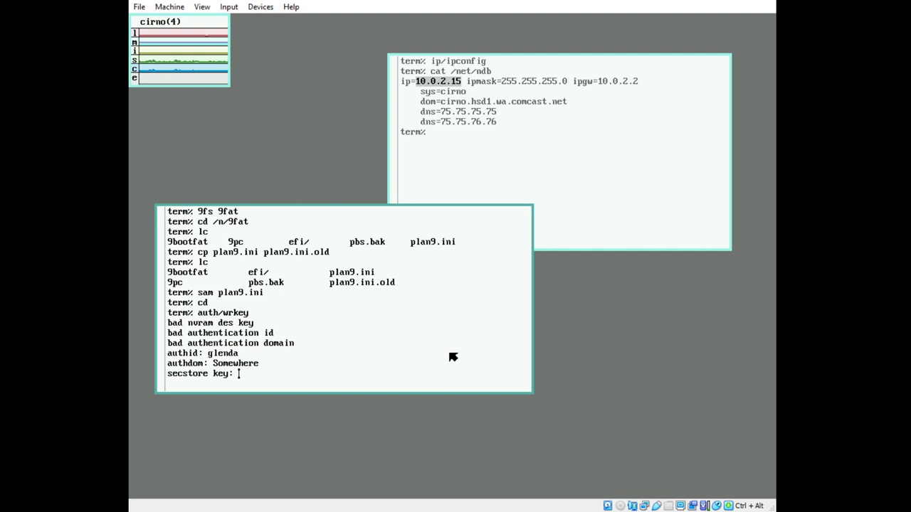
{"action": "key", "text": "Return"}
{"action": "key", "text": "Return"}
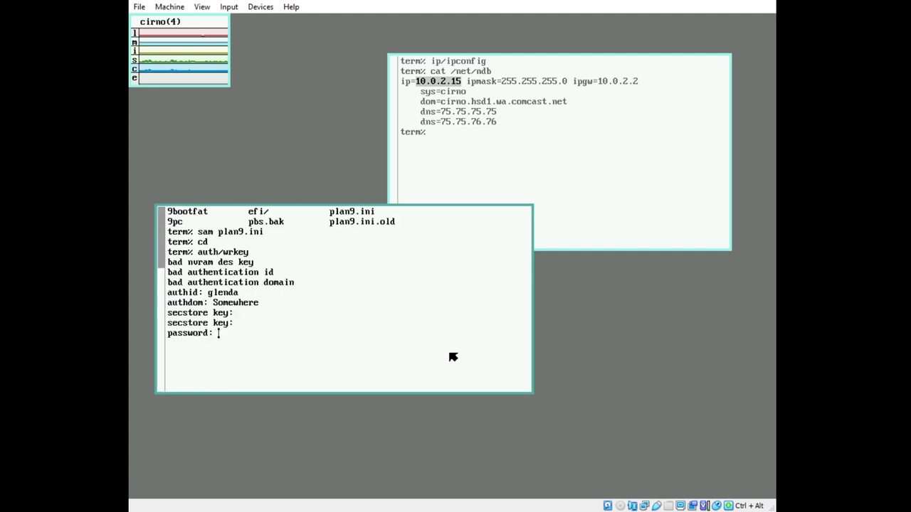
{"action": "key", "text": "Return"}
{"action": "key", "text": "Return"}
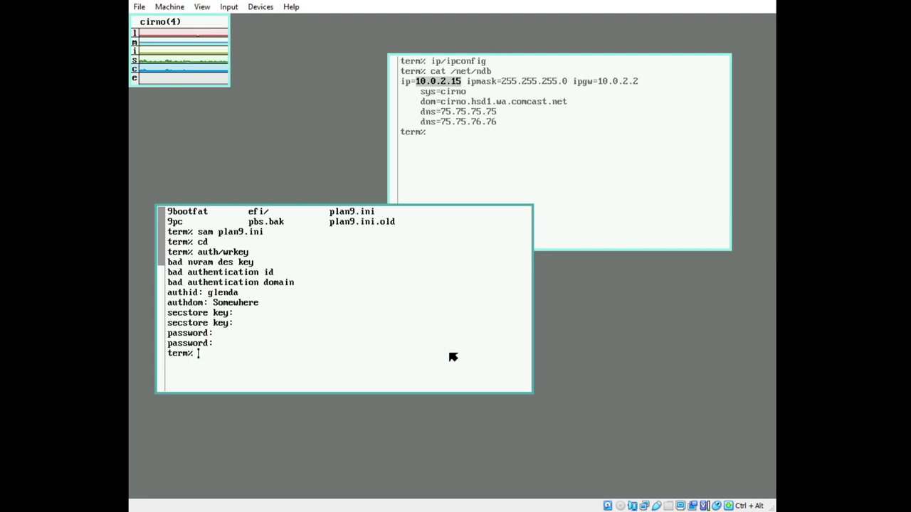
Step: Start auth/keyfs and run auth/changeuser for the host owner, entering the password twice
{"action": "type", "text": "auth/keyfs"}
{"action": "key", "text": "Return"}
{"action": "type", "text": "auth"}
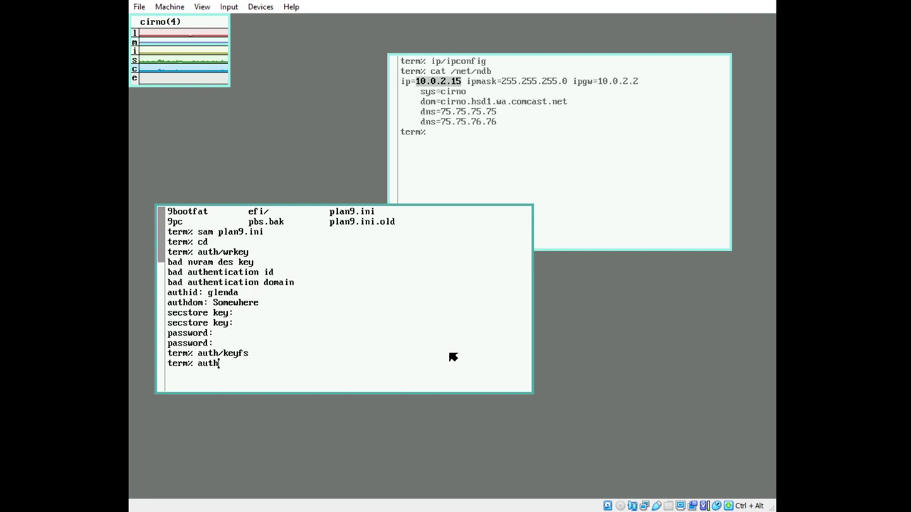
{"action": "type", "text": "/changeuser glenda"}
{"action": "key", "text": "Return"}
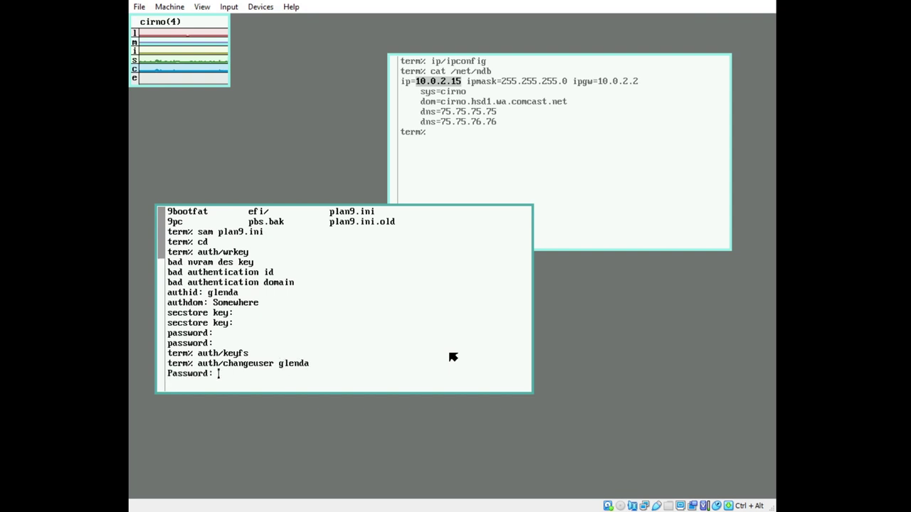
{"action": "scroll", "coordinate": [453, 357], "scroll_direction": "down", "scroll_amount": 4}
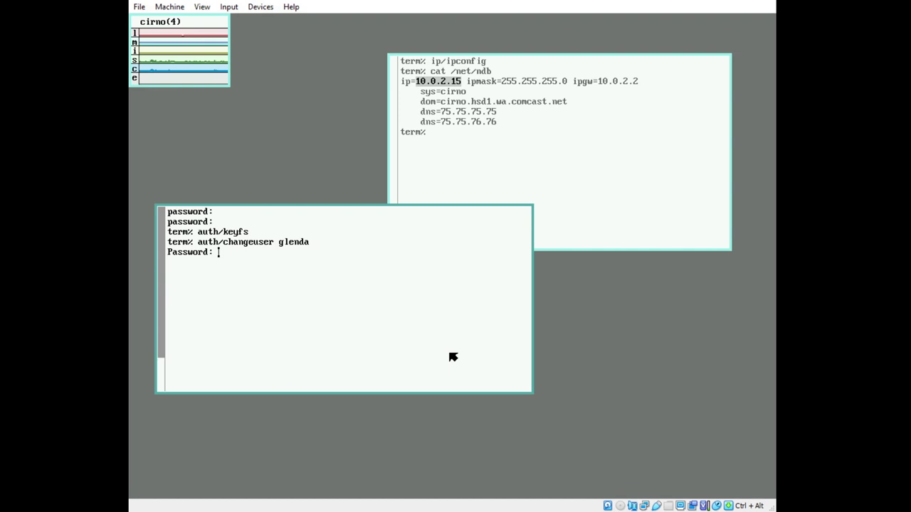
{"action": "key", "text": "Return"}
{"action": "key", "text": "Return"}
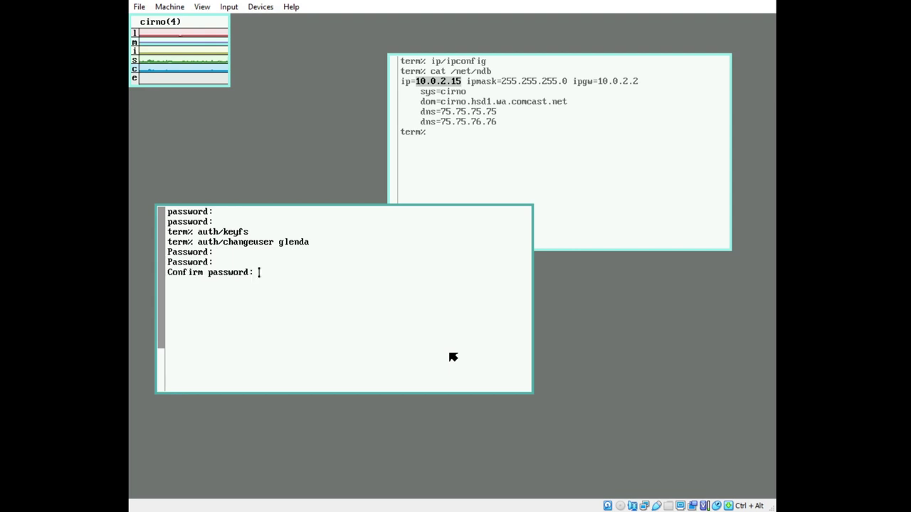
{"action": "key", "text": "Return"}
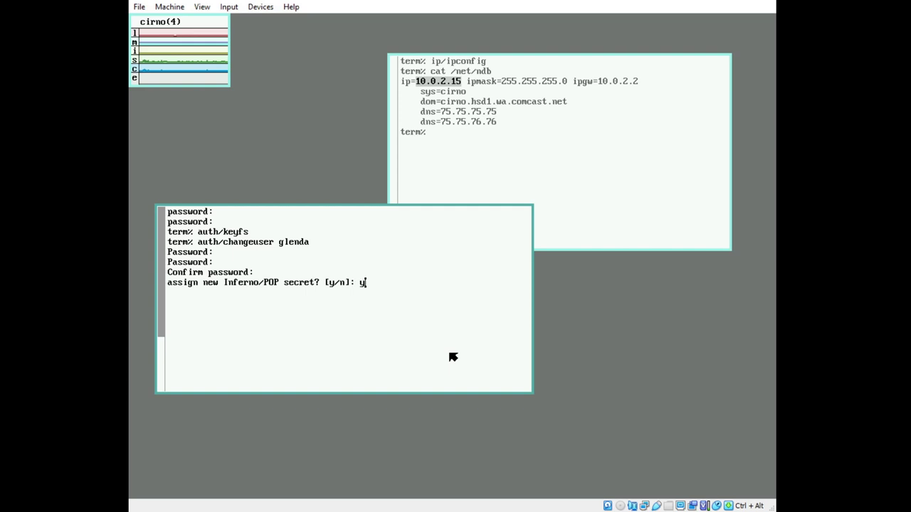
Step: Answer the remaining changeuser prompts: yes to Inferno/POP secret and expiry, post id, and user's name
{"action": "type", "text": "y"}
{"action": "key", "text": "Return"}
{"action": "type", "text": "y"}
{"action": "key", "text": "Return"}
{"action": "key", "text": "Return"}
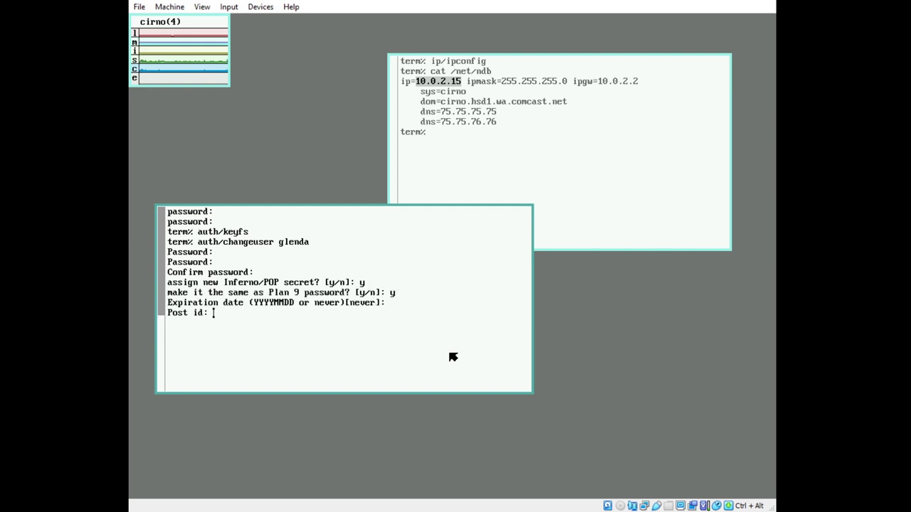
{"action": "type", "text": "glenda"}
{"action": "key", "text": "Return"}
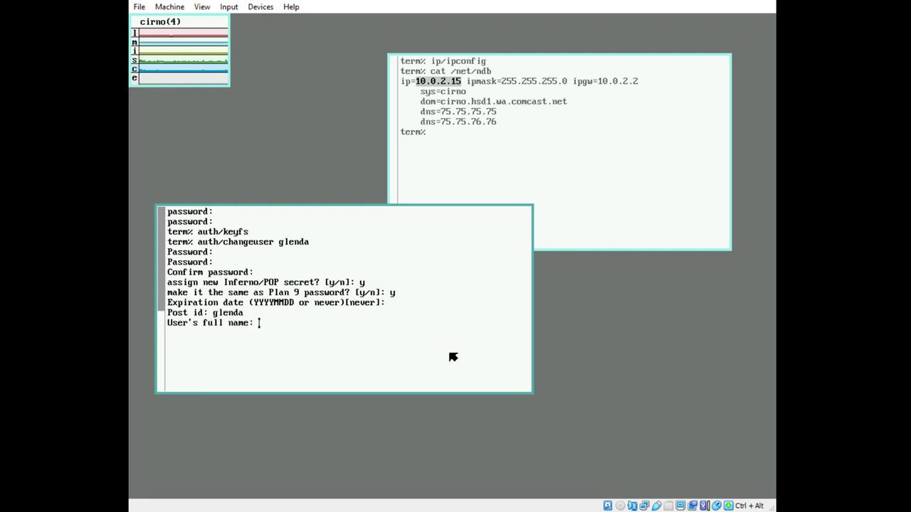
{"action": "type", "text": "Glenda "}
{"action": "type", "text": "E"}
{"action": "key", "text": "Return"}
{"action": "key", "text": "Return"}
{"action": "key", "text": "Return"}
{"action": "key", "text": "Return"}
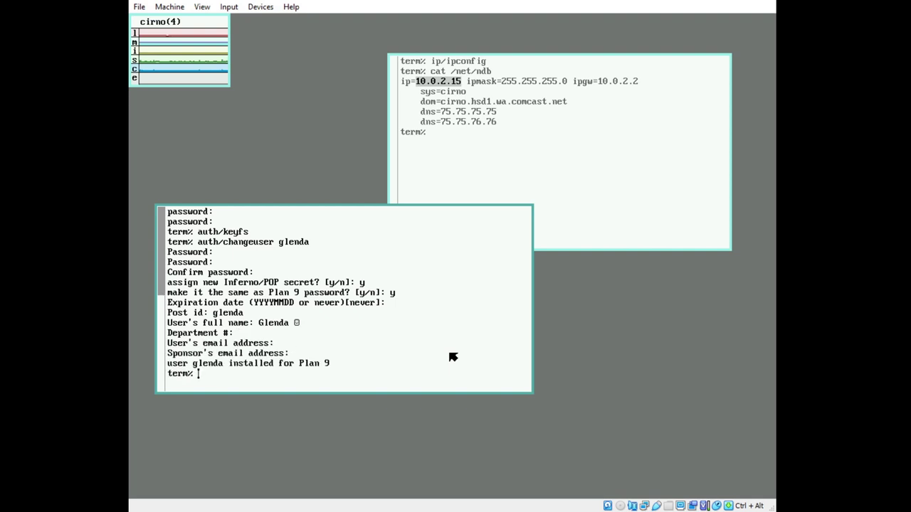
Step: Enable the host owner account with auth/enable
{"action": "type", "text": "auth/enable glenda"}
{"action": "key", "text": "Return"}
{"action": "scroll", "coordinate": [453, 356], "scroll_direction": "down", "scroll_amount": 3}
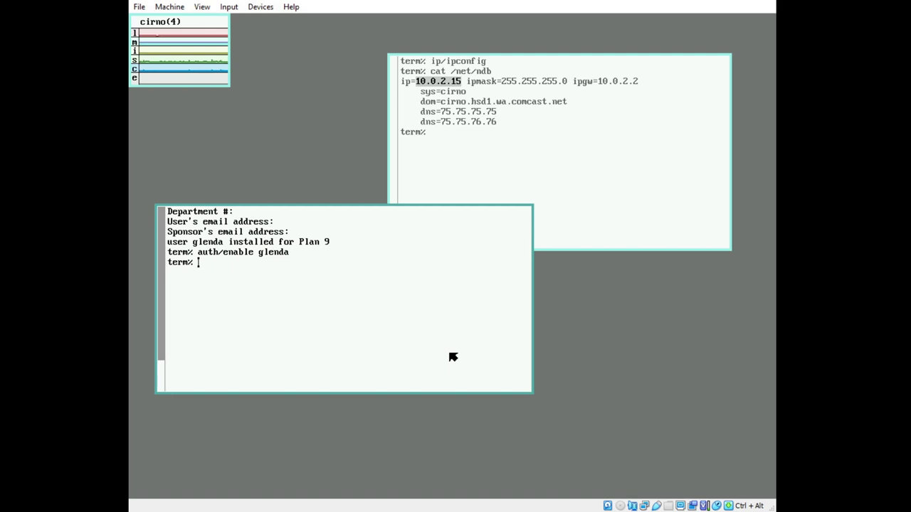
Step: Change to /lib/ndb and launch sam on the local file
{"action": "type", "text": "cd /lib/ndb"}
{"action": "key", "text": "Return"}
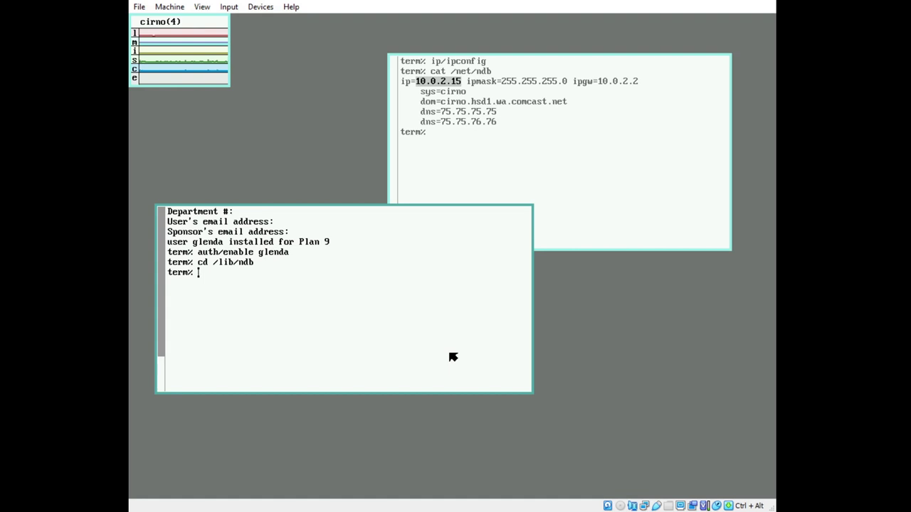
{"action": "type", "text": "sam"}
{"action": "key", "text": "Return"}
Step: Show the local ndb file in sam and enlarge and reposition its window
{"action": "right_click", "coordinate": [377, 318]}
{"action": "left_click", "coordinate": [361, 312]}
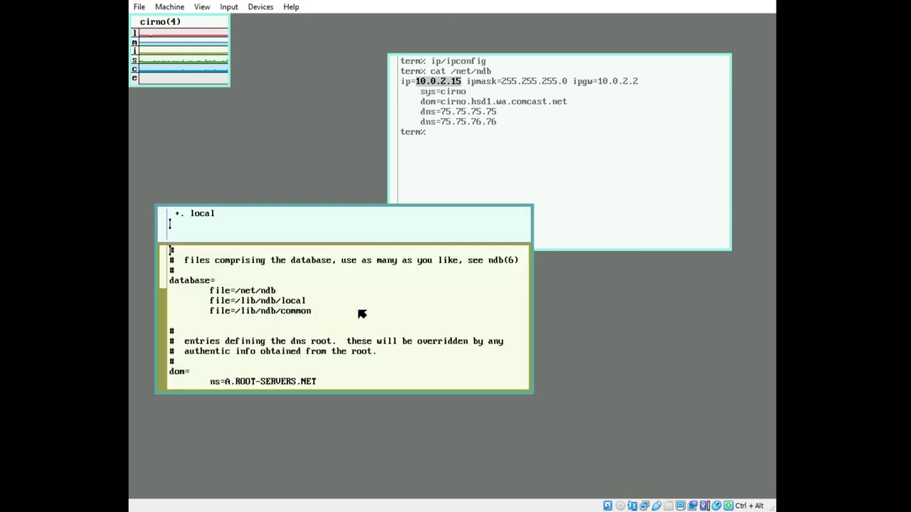
{"action": "left_click_drag", "start_coordinate": [406, 395], "coordinate": [412, 478]}
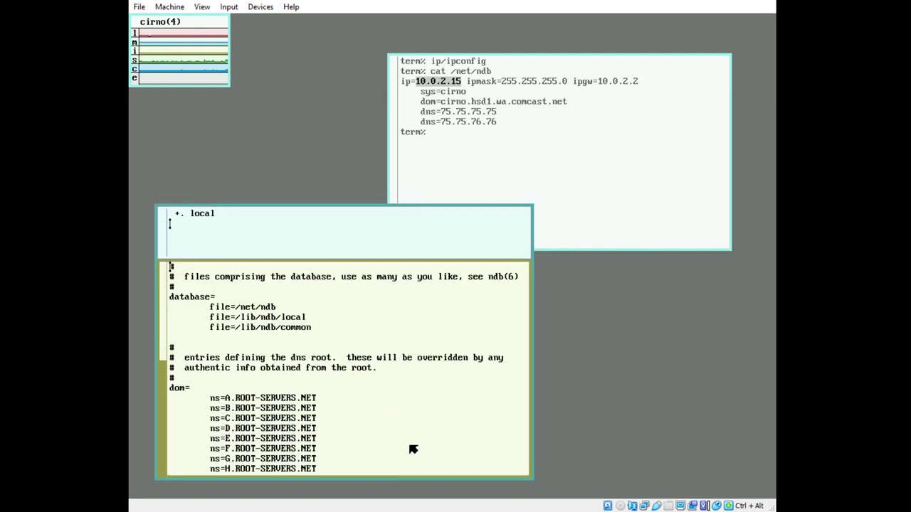
{"action": "right_click", "coordinate": [380, 282]}
{"action": "left_click_drag", "start_coordinate": [336, 207], "coordinate": [327, 111]}
{"action": "left_click", "coordinate": [322, 265]}
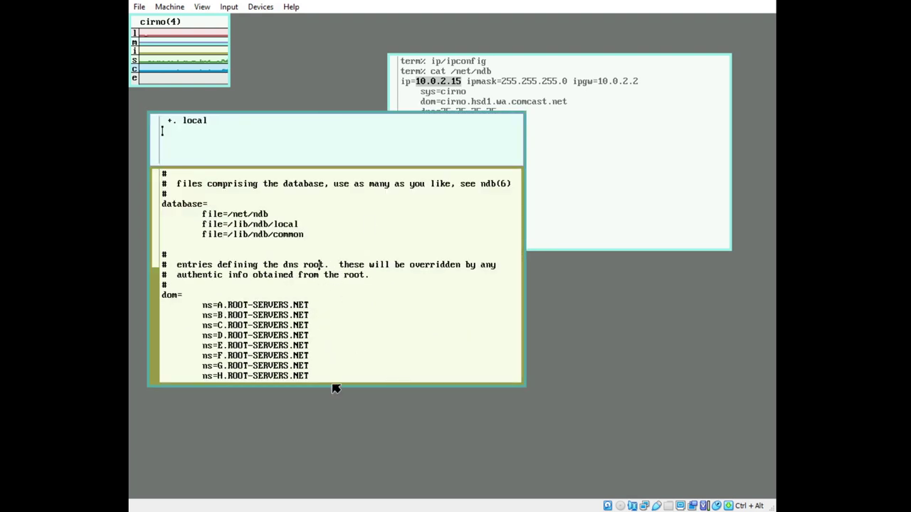
{"action": "left_click_drag", "start_coordinate": [328, 388], "coordinate": [334, 497]}
{"action": "right_click", "coordinate": [158, 296]}
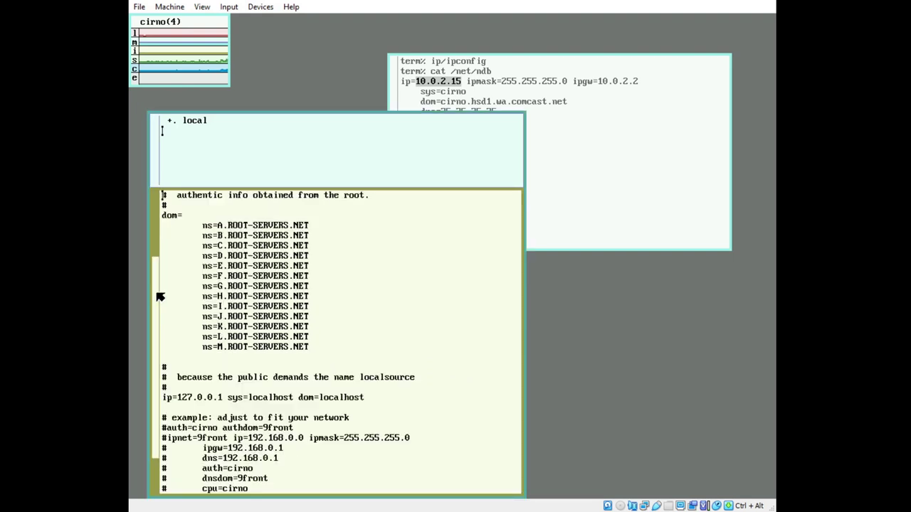
{"action": "right_click", "coordinate": [158, 296]}
{"action": "right_click", "coordinate": [158, 296]}
Step: Append authdom=Somewhere auth=10.0.2.15 to the sys=somehost line and select the address
{"action": "left_click", "coordinate": [388, 368]}
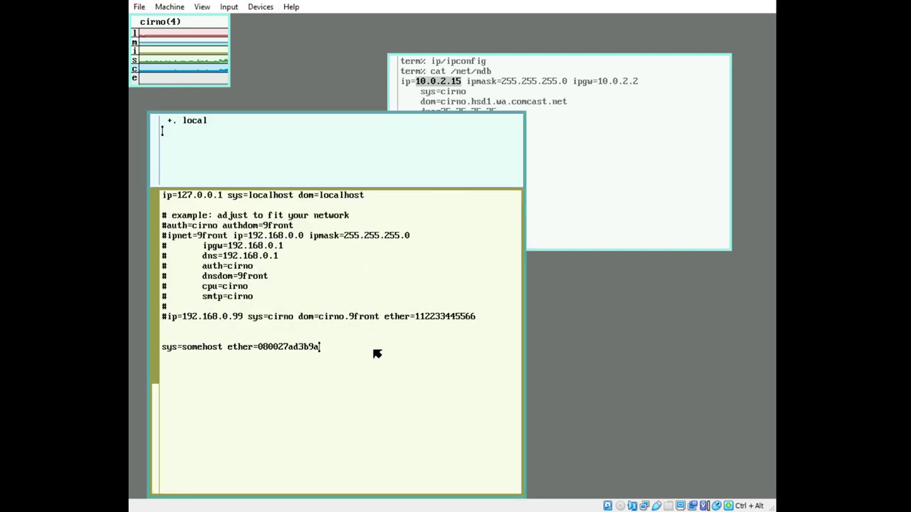
{"action": "left_click", "coordinate": [373, 349]}
{"action": "left_click", "coordinate": [238, 365]}
{"action": "left_click", "coordinate": [371, 352]}
{"action": "left_click", "coordinate": [268, 339]}
{"action": "left_click", "coordinate": [378, 351]}
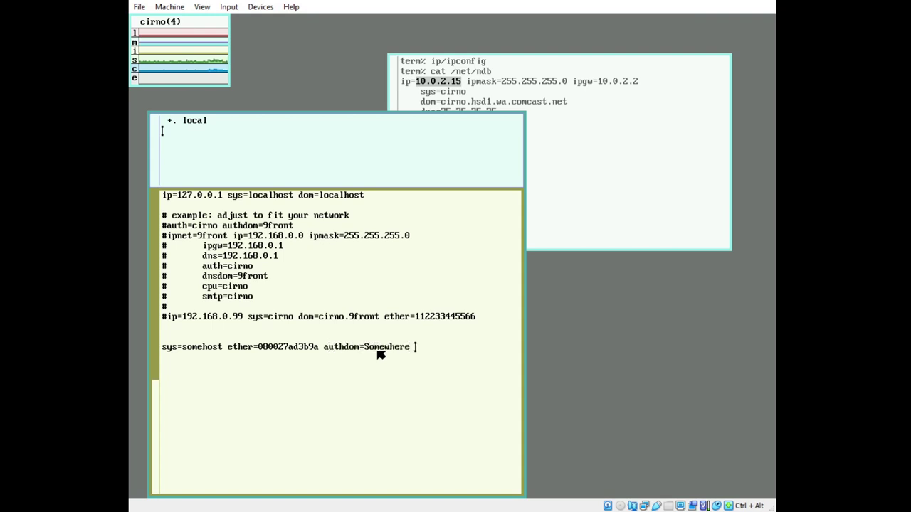
{"action": "left_click_drag", "start_coordinate": [440, 348], "coordinate": [502, 349]}
{"action": "key", "text": "ctrl+c"}
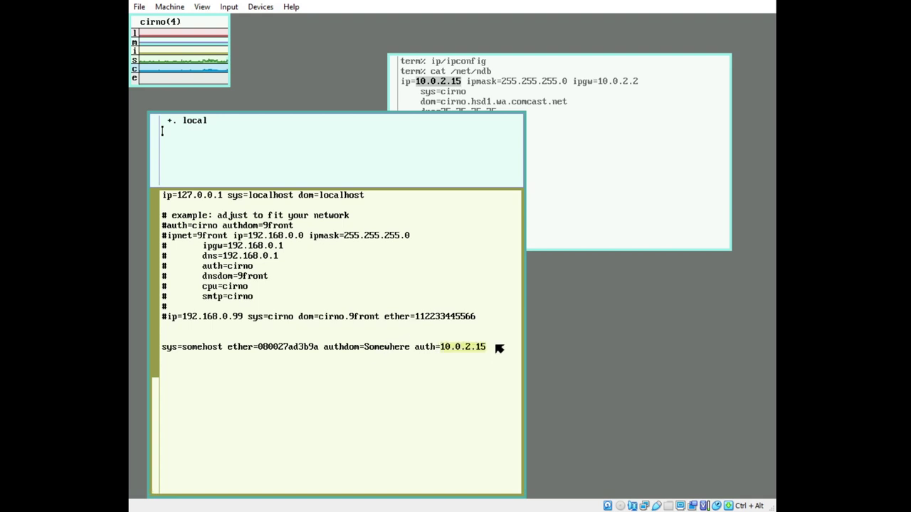
Step: Add an ipnet=Home ip=10.0.2.0 ipmask=255.255.255.0 entry and begin an indented ipgw= line
{"action": "left_click", "coordinate": [502, 349]}
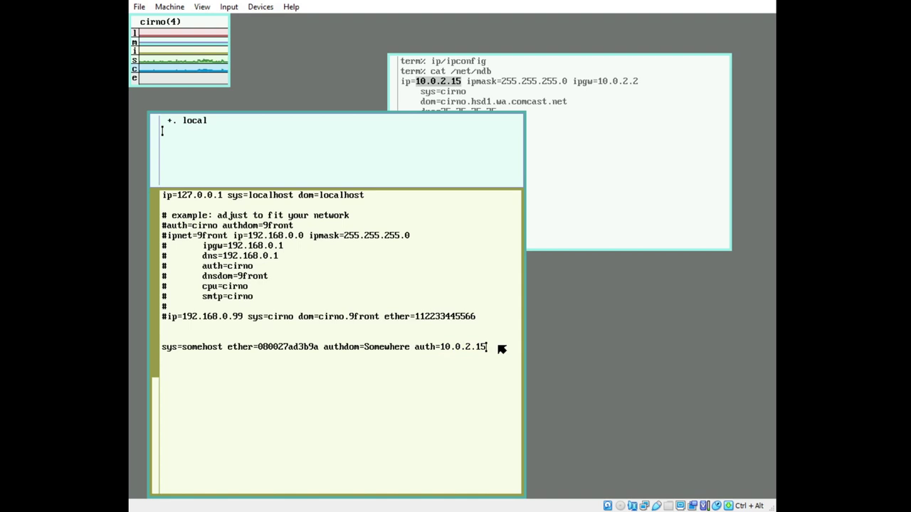
{"action": "key", "text": "Return"}
{"action": "key", "text": "Return"}
{"action": "type", "text": "ipnet=Home"}
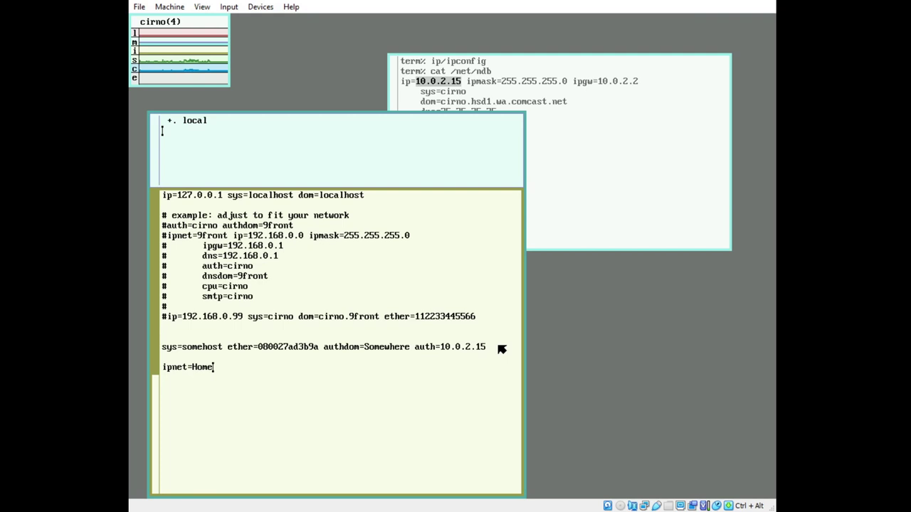
{"action": "type", "text": " ip="}
{"action": "middle_click", "coordinate": [285, 368]}
{"action": "left_click", "coordinate": [290, 370]}
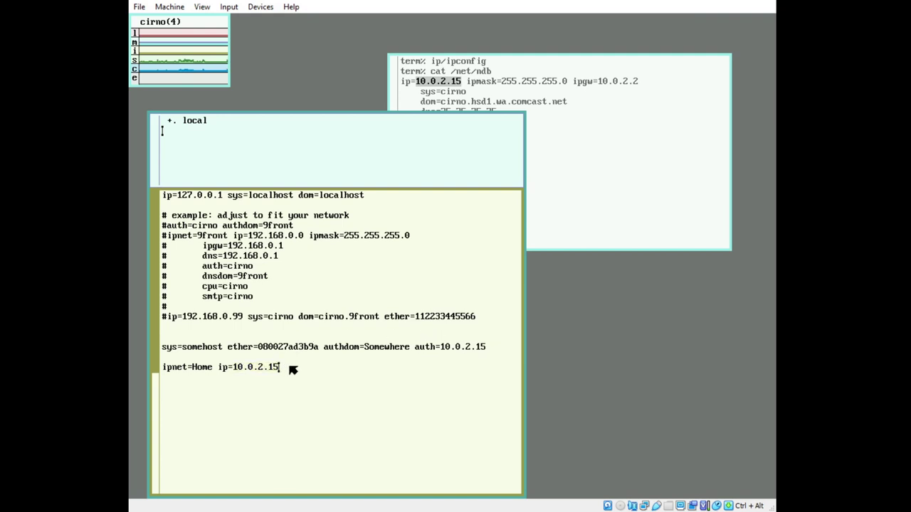
{"action": "key", "text": "BackSpace"}
{"action": "key", "text": "BackSpace"}
{"action": "type", "text": "0 ipmask="}
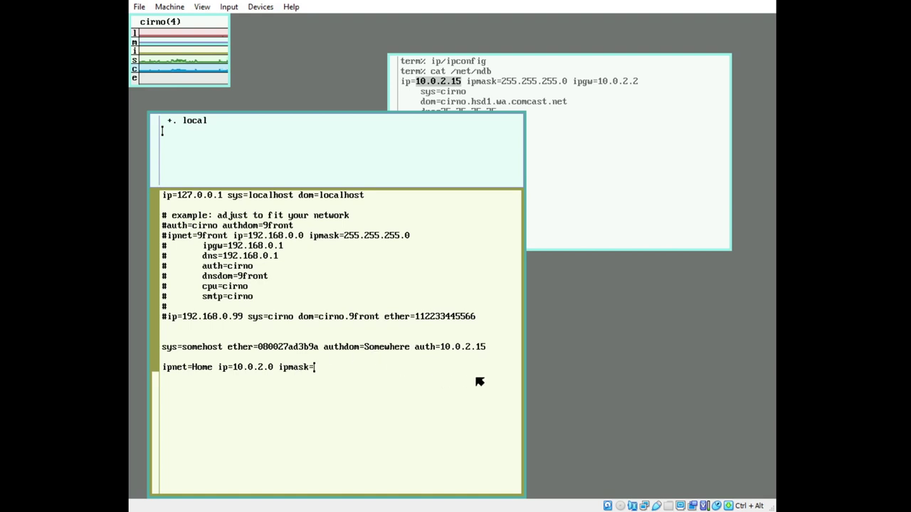
{"action": "type", "text": "255.255.255.0"}
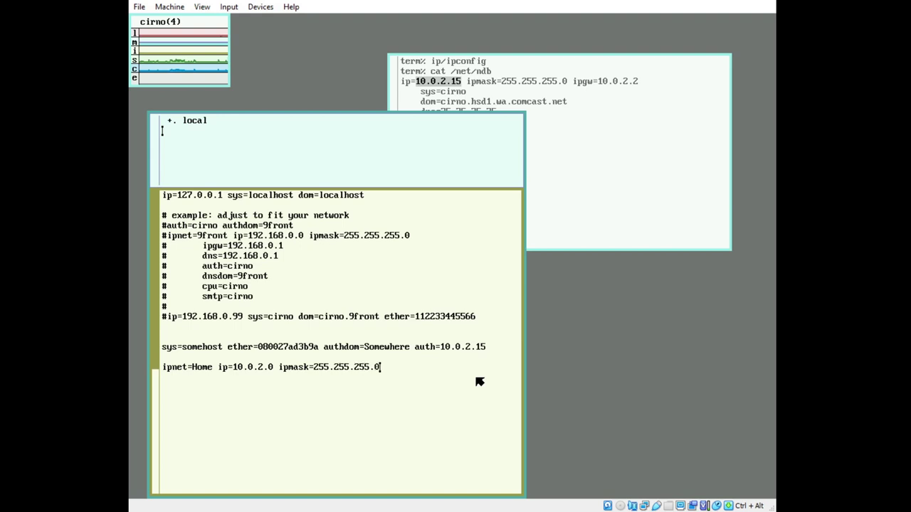
{"action": "key", "text": "Return"}
{"action": "key", "text": "Tab"}
{"action": "type", "text": "ipgw="}
Step: Complete ipgw=10.0.2.2 and add ip=10.0.2.15 to the sys=somehost line
{"action": "type", "text": "10.0.2.2"}
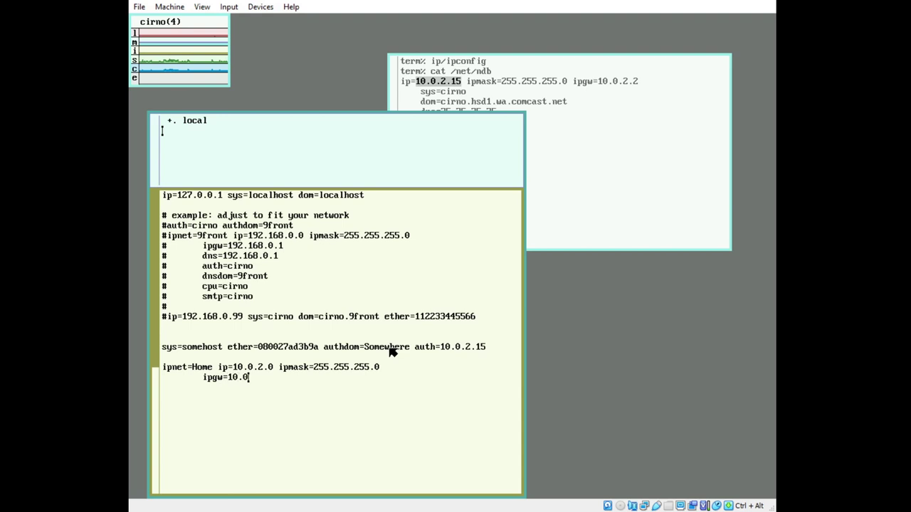
{"action": "left_click", "coordinate": [498, 321]}
{"action": "left_click", "coordinate": [504, 347]}
{"action": "type", "text": "ip="}
{"action": "middle_click", "coordinate": [517, 350]}
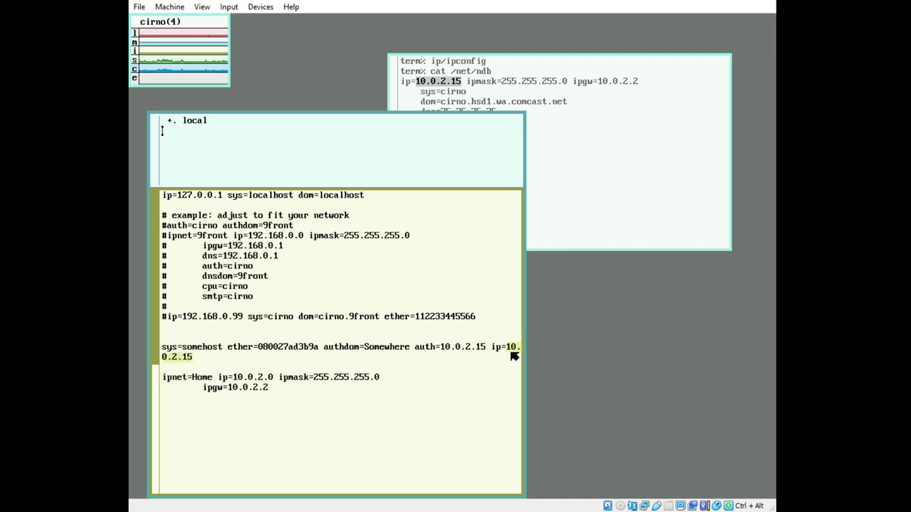
Step: Add indented auth=10.0.2.15 and authdom=Somewhere lines to the ipnet=Home entry
{"action": "left_click", "coordinate": [295, 387]}
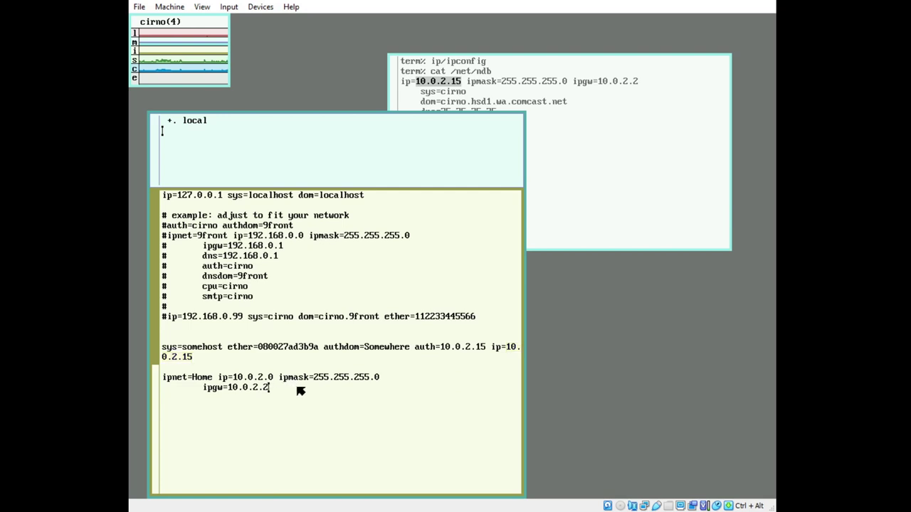
{"action": "key", "text": "Return"}
{"action": "key", "text": "Tab"}
{"action": "type", "text": "auth="}
{"action": "middle_click", "coordinate": [297, 403]}
{"action": "key", "text": "Return"}
{"action": "key", "text": "Tab"}
{"action": "type", "text": "authdom=Somewhere"}
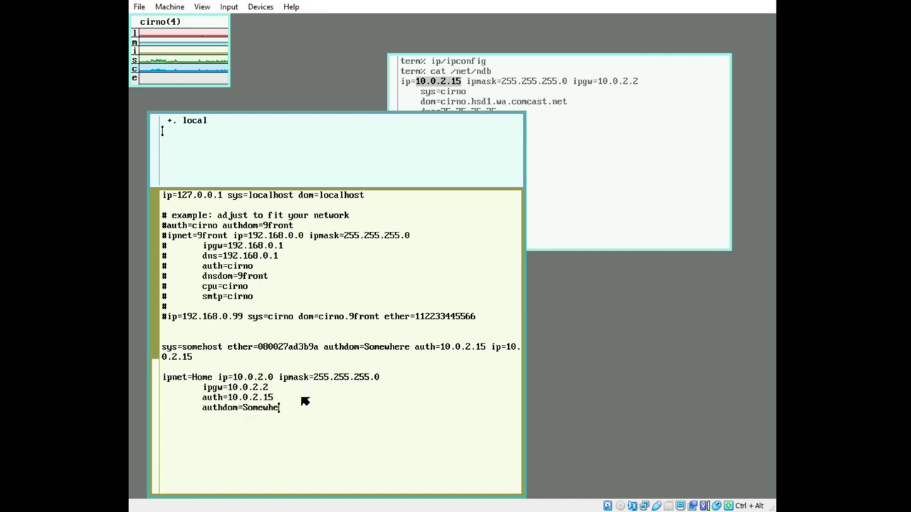
{"action": "key", "text": "Return"}
{"action": "key", "text": "Tab"}
Step: Add indented fs=10.0.2.15 and cpu=10.0.2.15 lines, then start a new dns line
{"action": "type", "text": "fs="}
{"action": "middle_click", "coordinate": [303, 416]}
{"action": "left_click", "coordinate": [311, 421]}
{"action": "key", "text": "Return"}
{"action": "key", "text": "Tab"}
{"action": "type", "text": "cpu="}
{"action": "middle_click", "coordinate": [269, 427]}
{"action": "left_click", "coordinate": [289, 431]}
{"action": "key", "text": "Return"}
{"action": "key", "text": "Tab"}
Step: Complete the Home entry's dns= line with 75.75.75.75, copied from the ipconfig output
{"action": "type", "text": "dns="}
{"action": "left_click", "coordinate": [573, 215]}
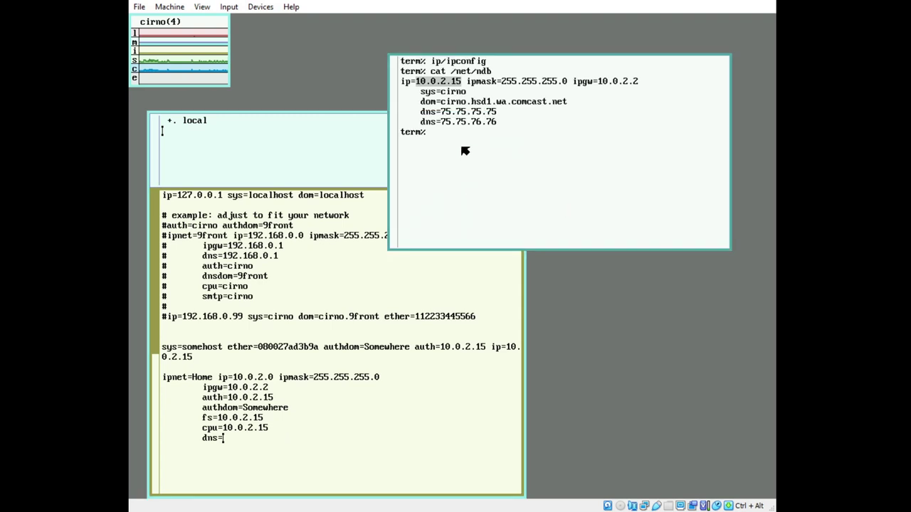
{"action": "left_click_drag", "start_coordinate": [442, 112], "coordinate": [502, 115]}
{"action": "middle_click", "coordinate": [498, 115]}
{"action": "right_click", "coordinate": [498, 115]}
{"action": "left_click", "coordinate": [326, 422]}
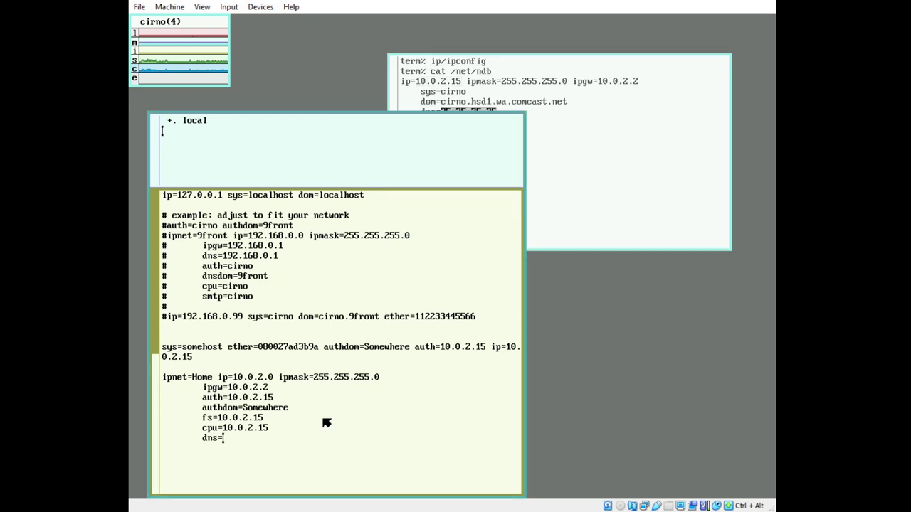
{"action": "left_click", "coordinate": [252, 439]}
{"action": "right_click", "coordinate": [252, 440]}
{"action": "key", "text": "BackSpace"}
{"action": "middle_click", "coordinate": [295, 440]}
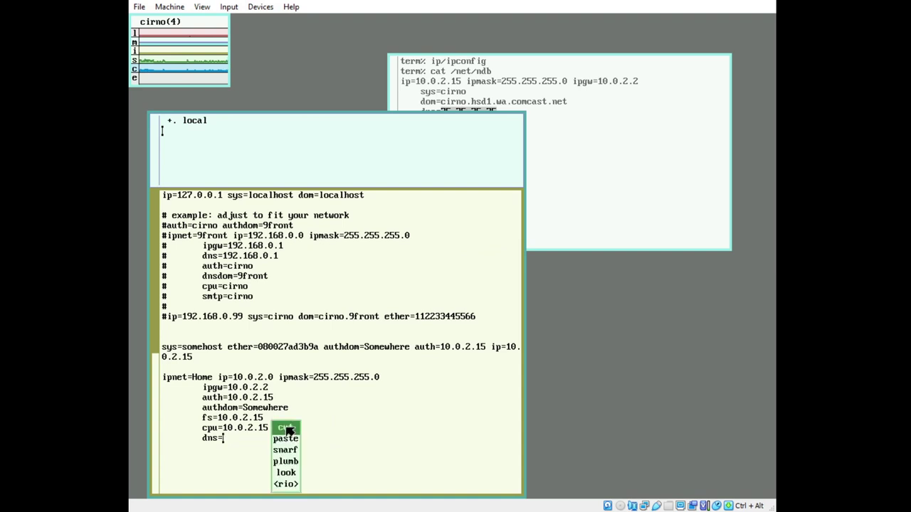
{"action": "left_click", "coordinate": [237, 439]}
{"action": "right_click", "coordinate": [237, 439]}
{"action": "left_click", "coordinate": [305, 440]}
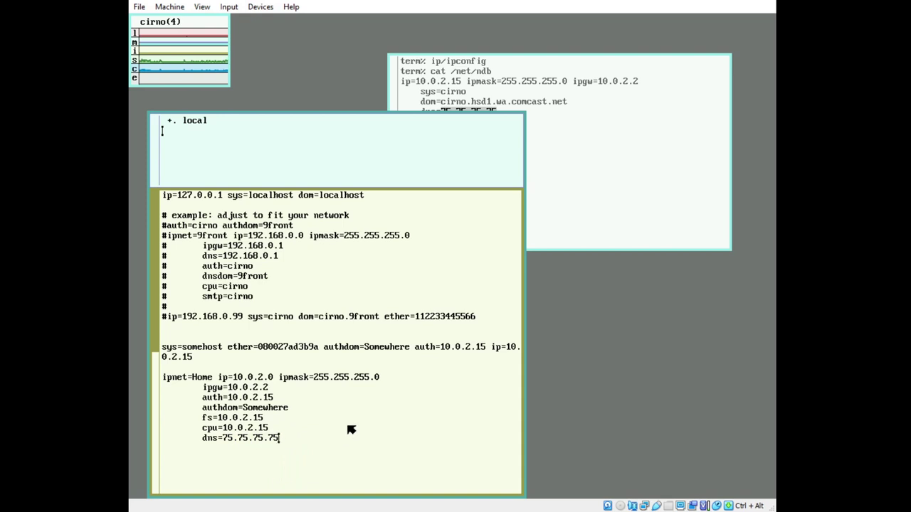
{"action": "key", "text": "Return"}
{"action": "key", "text": "Return"}
Step: Write the edited /lib/ndb/local to disk and quit sam
{"action": "left_click", "coordinate": [310, 169]}
{"action": "type", "text": "w"}
{"action": "key", "text": "Return"}
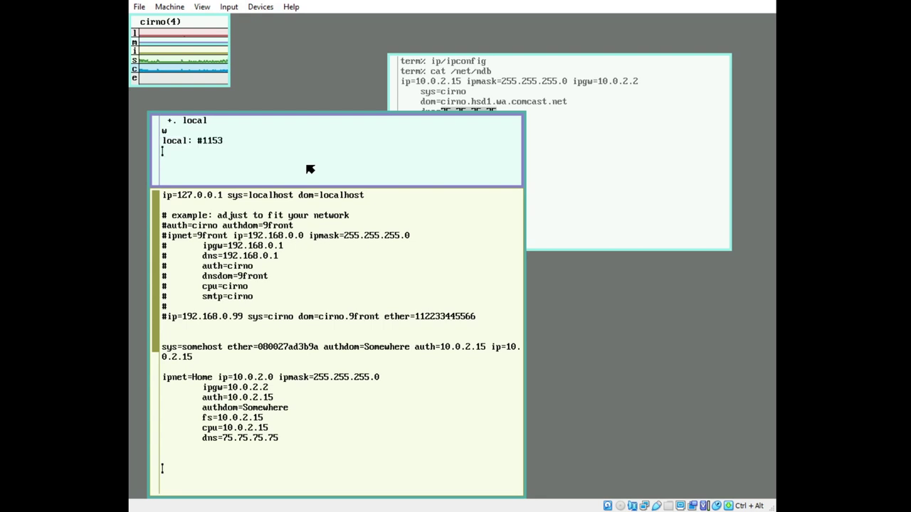
{"action": "type", "text": "q"}
{"action": "key", "text": "Return"}
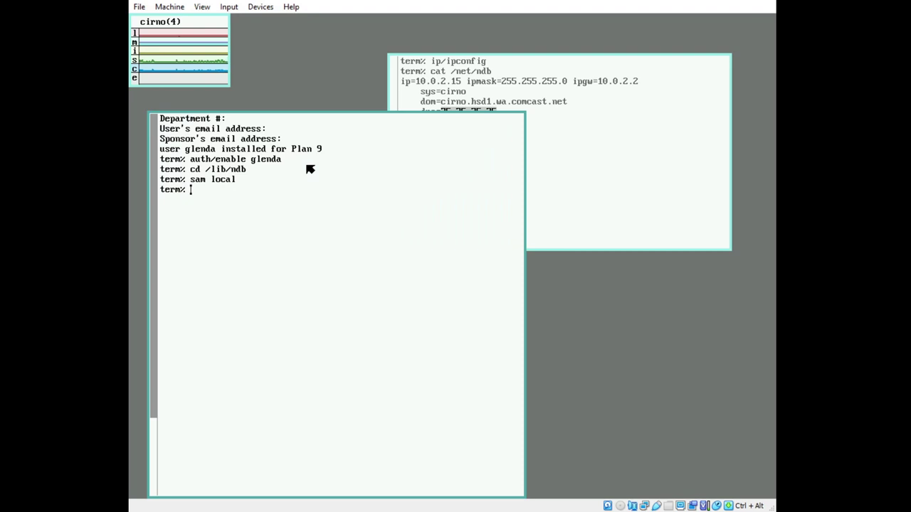
Step: Sync hjfs with echo sync >> /srv/hjfs.cmd, then halt and reboot using fshalt -r
{"action": "type", "text": "echo sync >> /srv/hjfs.cmd"}
{"action": "key", "text": "Return"}
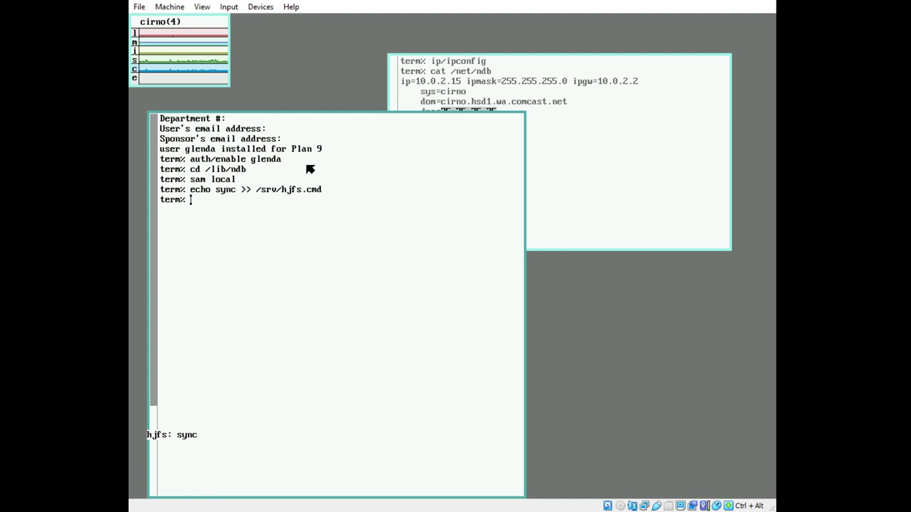
{"action": "type", "text": "fshalt -r"}
{"action": "key", "text": "Return"}
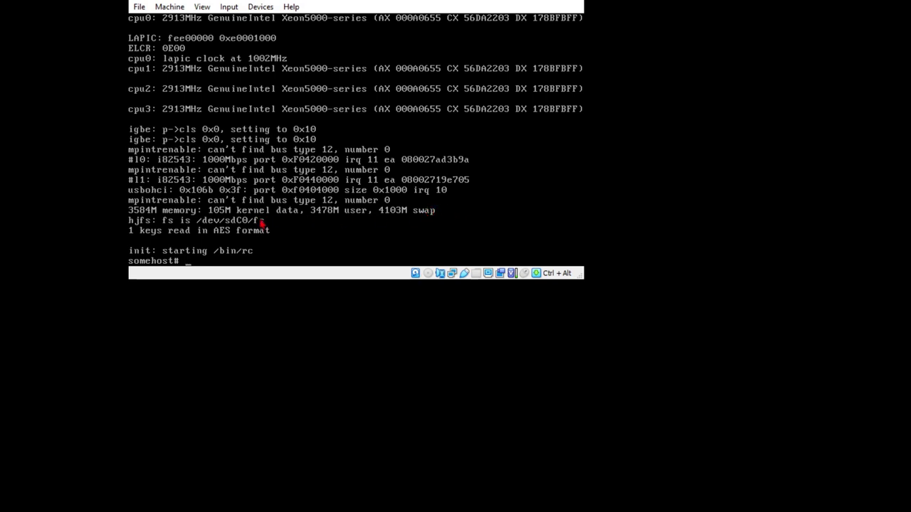
Step: Log into CPU server 192.168.56.102 as the default user, start webfs, and enter rio -s -i riostart
{"action": "left_click", "coordinate": [502, 157]}
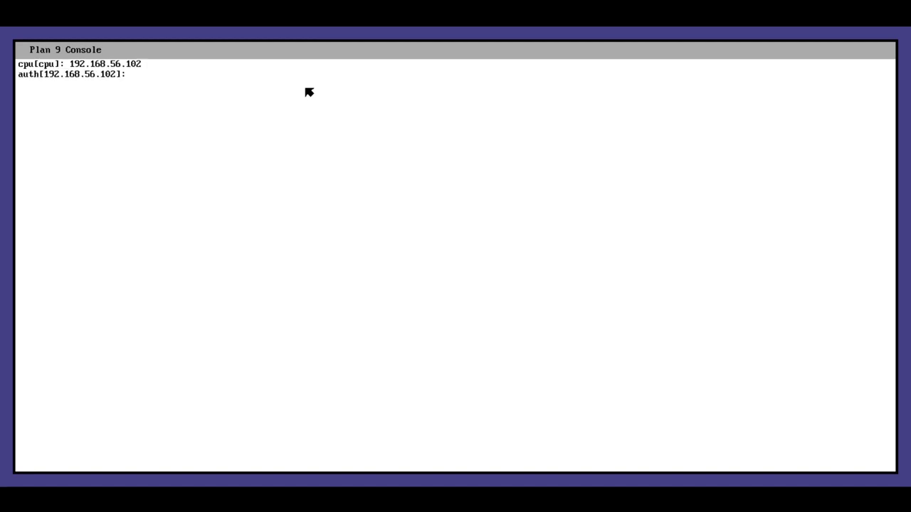
{"action": "key", "text": "Return"}
{"action": "key", "text": "Return"}
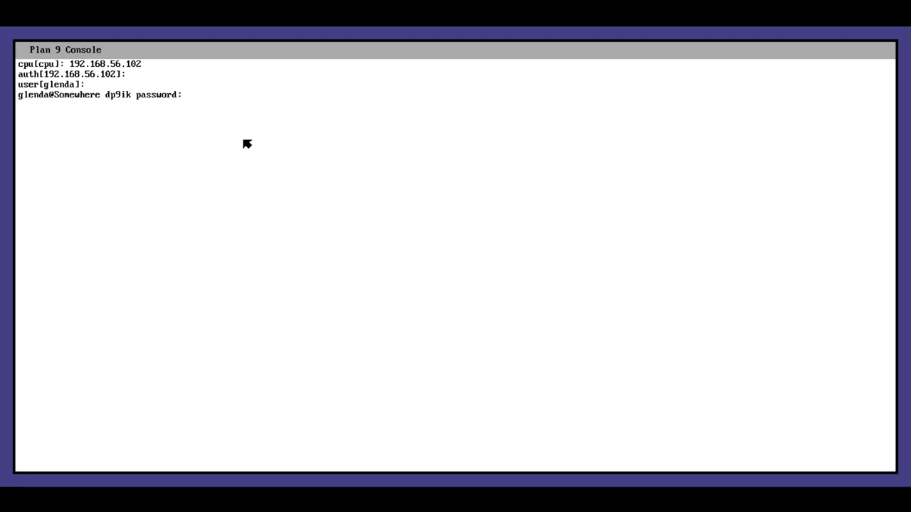
{"action": "key", "text": "Return"}
{"action": "type", "text": "webfs"}
{"action": "key", "text": "Return"}
{"action": "type", "text": "rio -s -i riostart"}
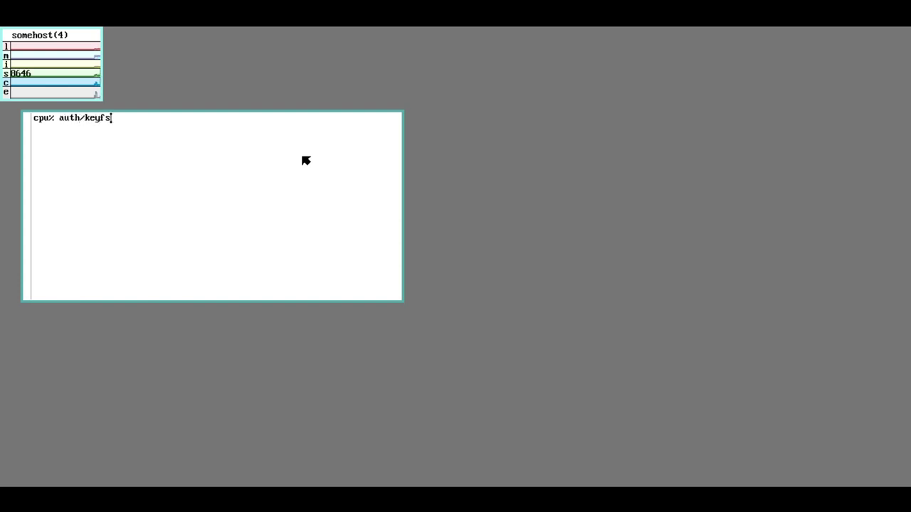
Step: Start auth/keyfs, create user henesy in hjfs, and add henesy to the cron group
{"action": "key", "text": "Return"}
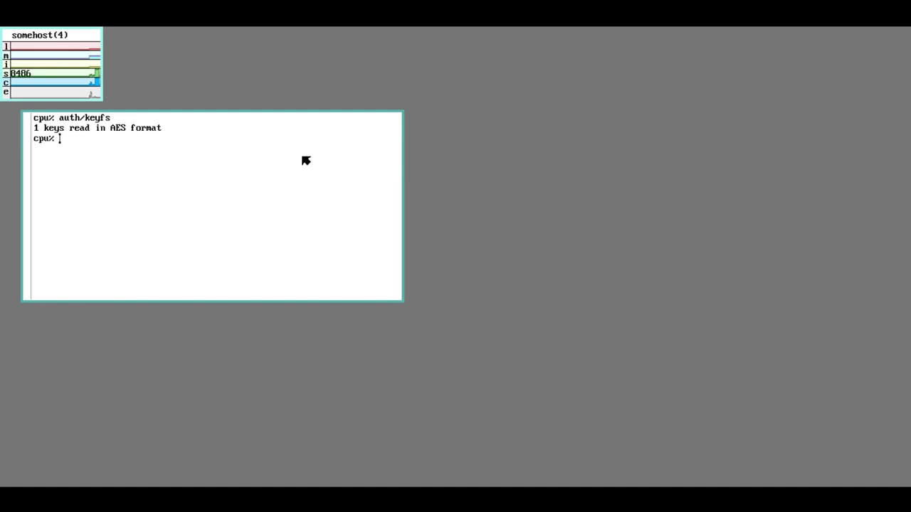
{"action": "type", "text": "echo newuser henesy"}
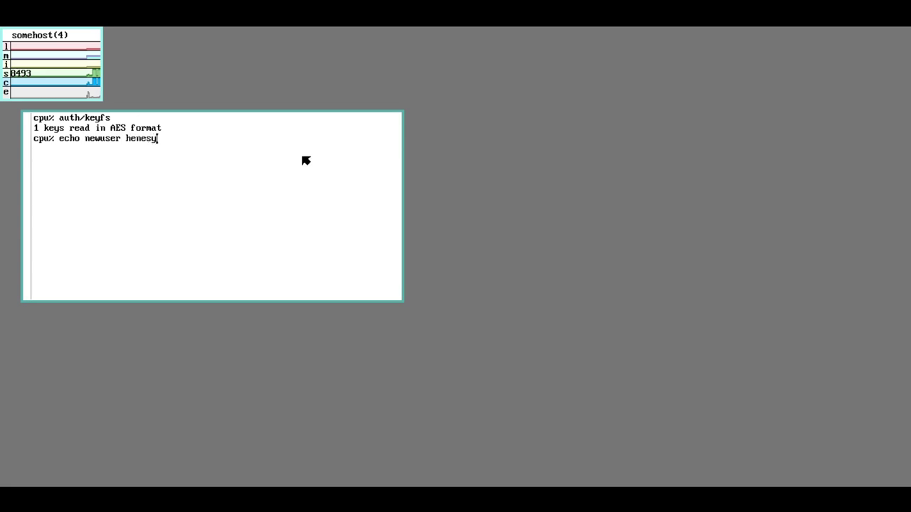
{"action": "type", "text": " <> /srv/"}
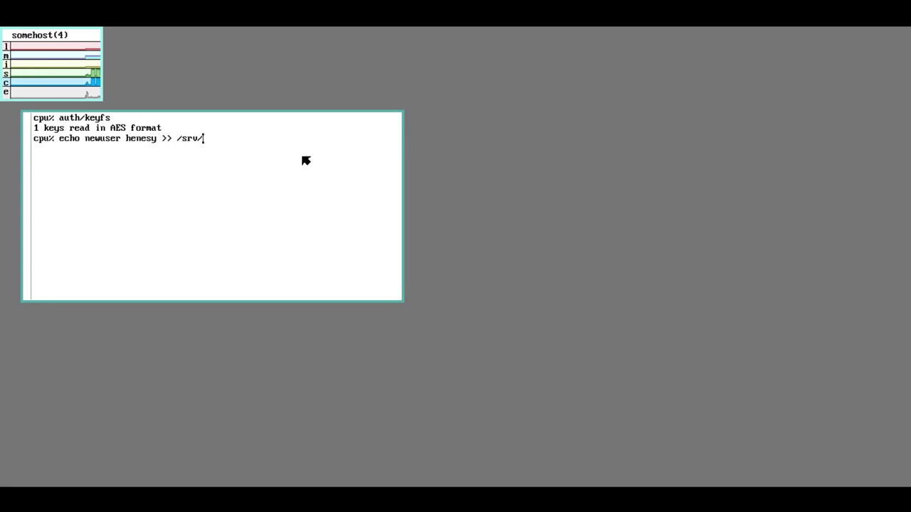
{"action": "type", "text": "hjfs.cmd"}
{"action": "key", "text": "Return"}
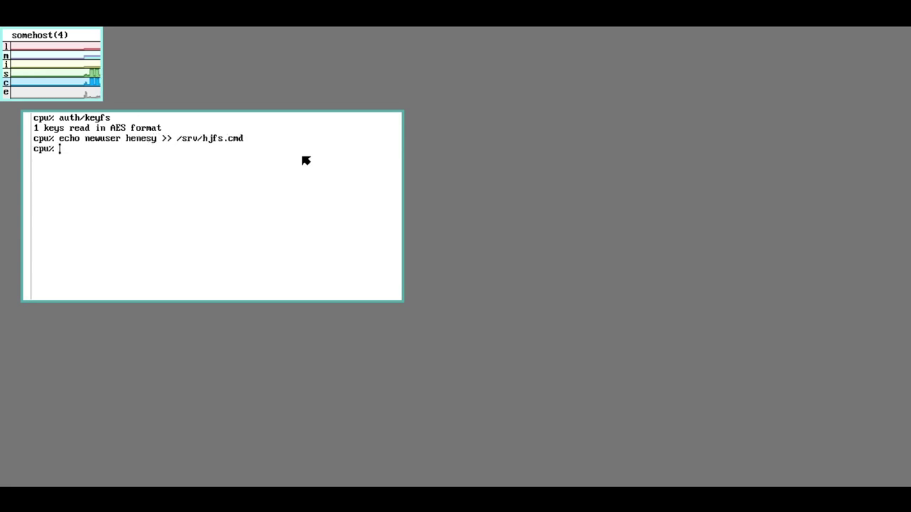
{"action": "type", "text": "echo newuser cron +henesy >> /srv/hjfs.cmd"}
{"action": "key", "text": "Return"}
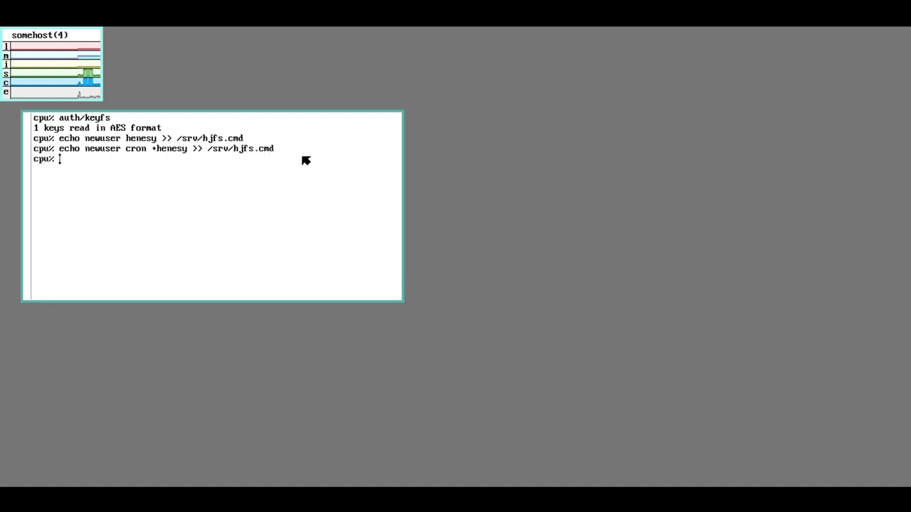
Step: Set henesy's auth credentials: password, matching Inferno/POP secret, post id henesy, and full name
{"action": "type", "text": "auth/ch"}
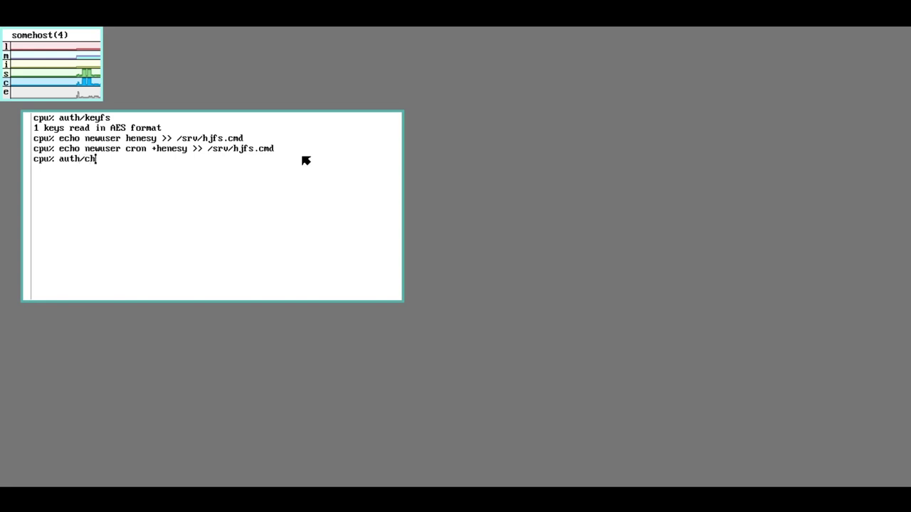
{"action": "type", "text": "angeuser "}
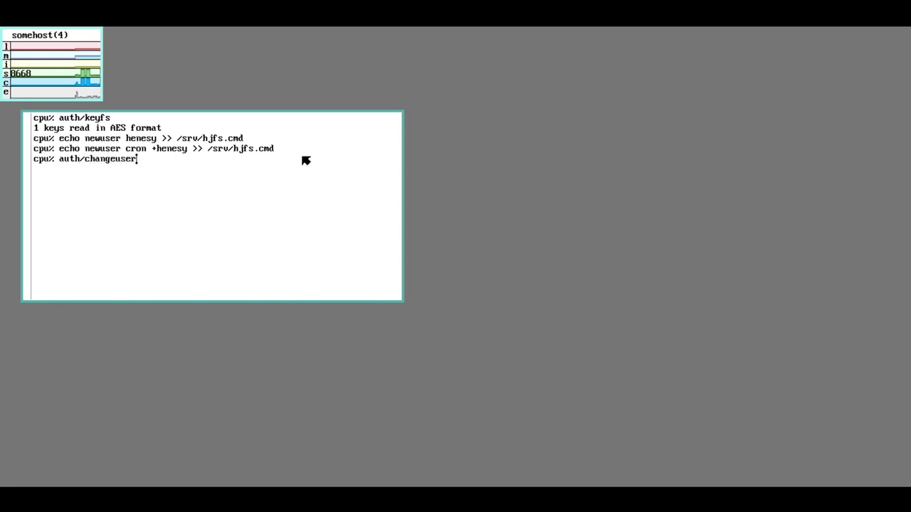
{"action": "type", "text": "henesy"}
{"action": "key", "text": "Return"}
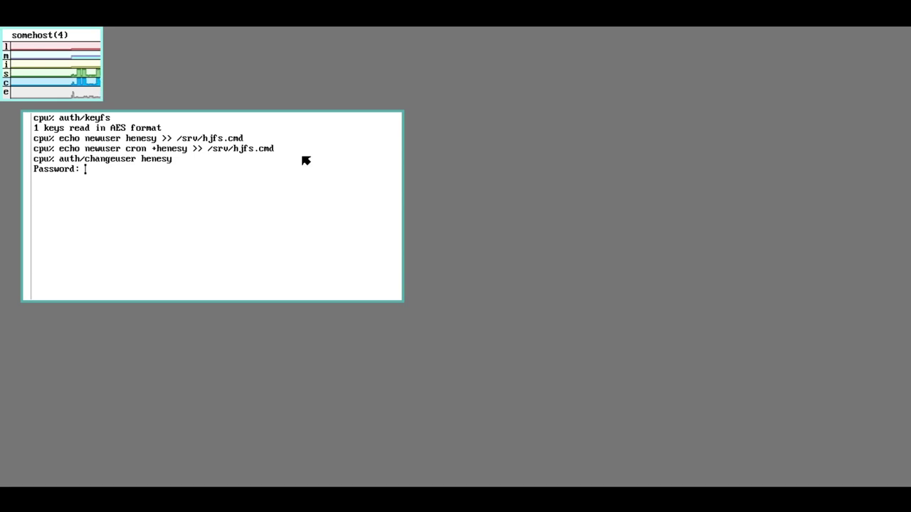
{"action": "key", "text": "Return"}
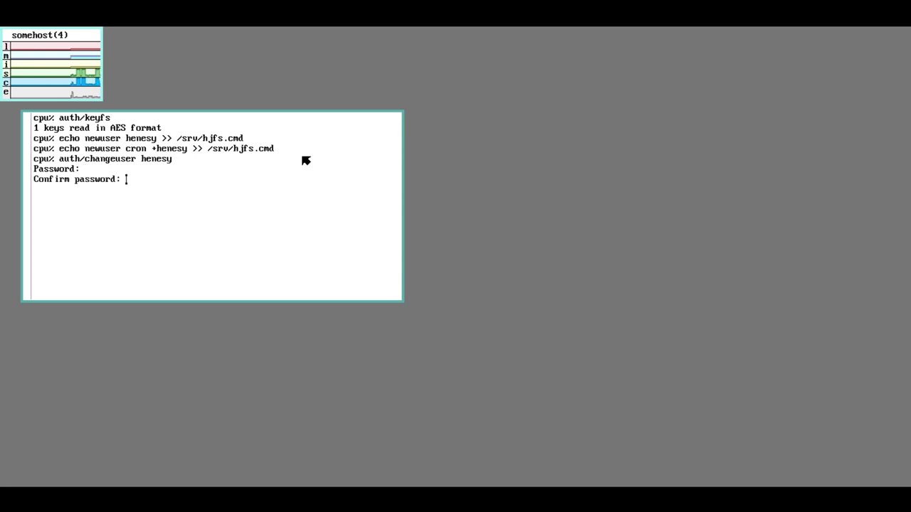
{"action": "key", "text": "Return"}
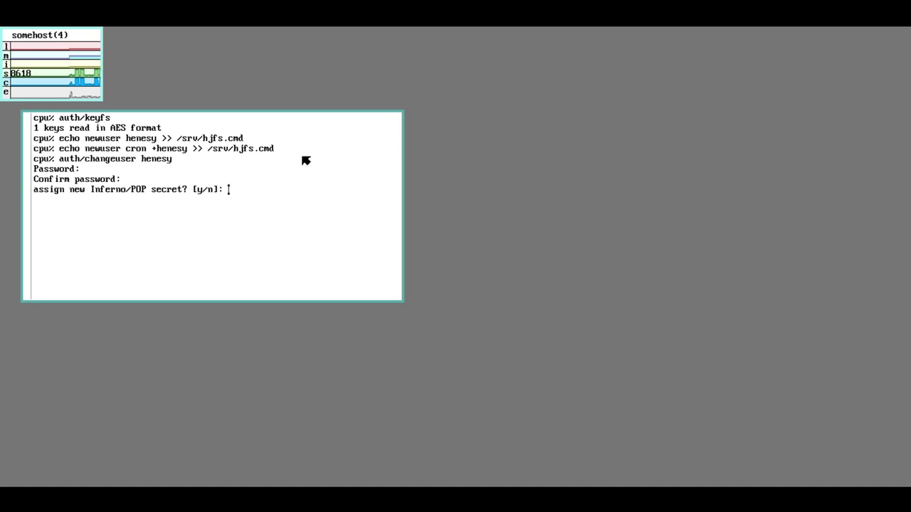
{"action": "type", "text": "y"}
{"action": "key", "text": "Return"}
{"action": "type", "text": "y"}
{"action": "key", "text": "Return"}
{"action": "key", "text": "Return"}
{"action": "type", "text": "henesy"}
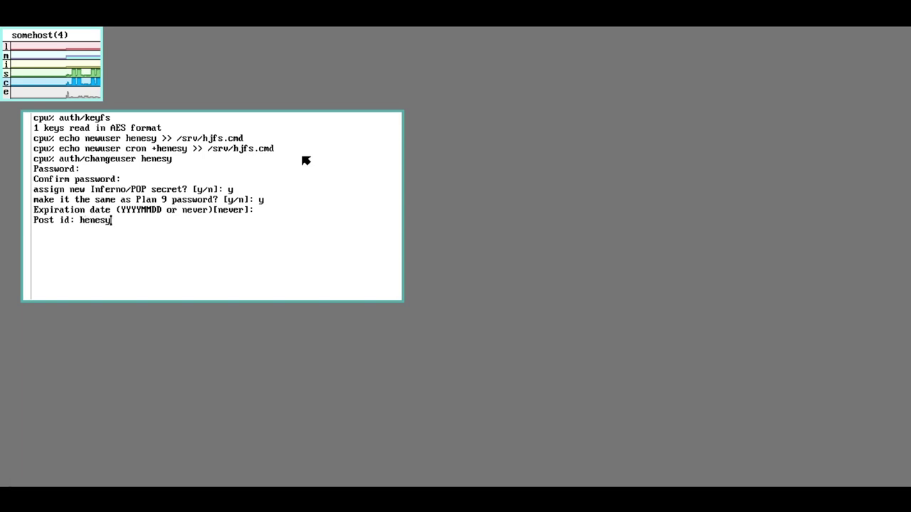
{"action": "key", "text": "Return"}
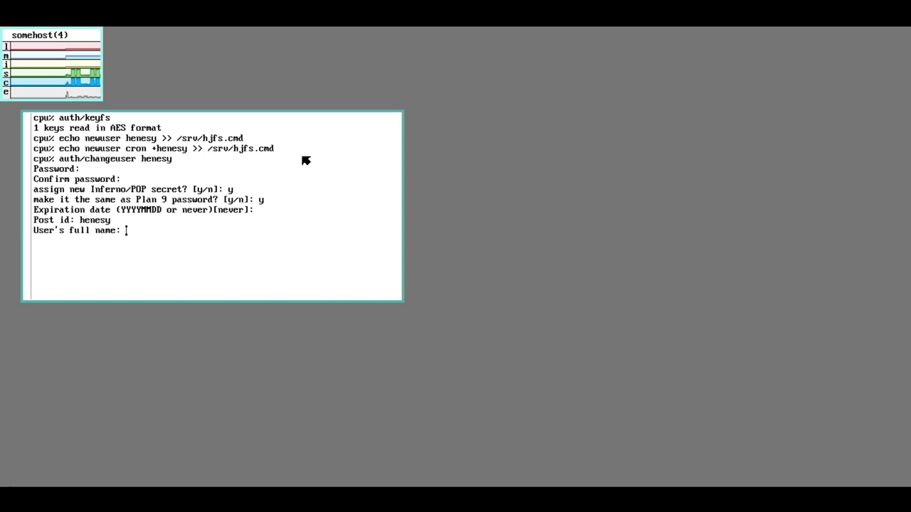
{"action": "type", "text": "Henesy"}
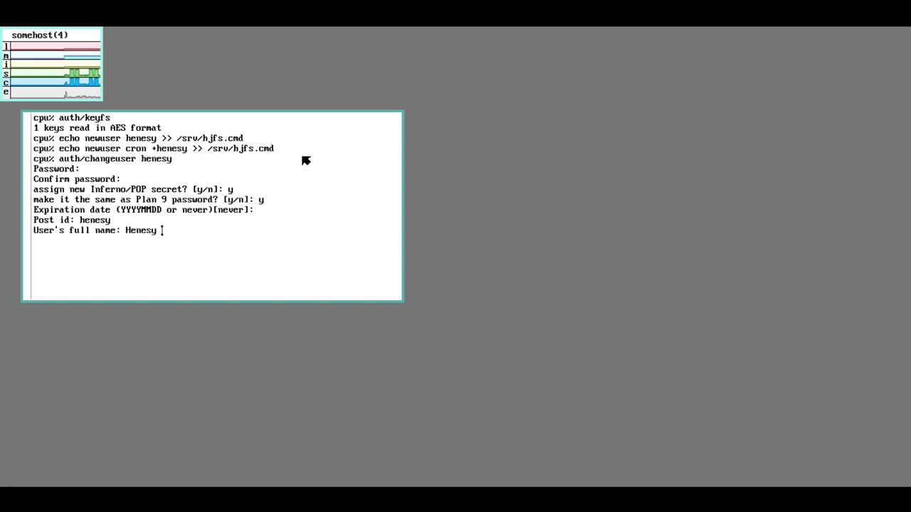
{"action": "key", "text": "Return"}
{"action": "key", "text": "Return"}
{"action": "key", "text": "Return"}
{"action": "key", "text": "Return"}
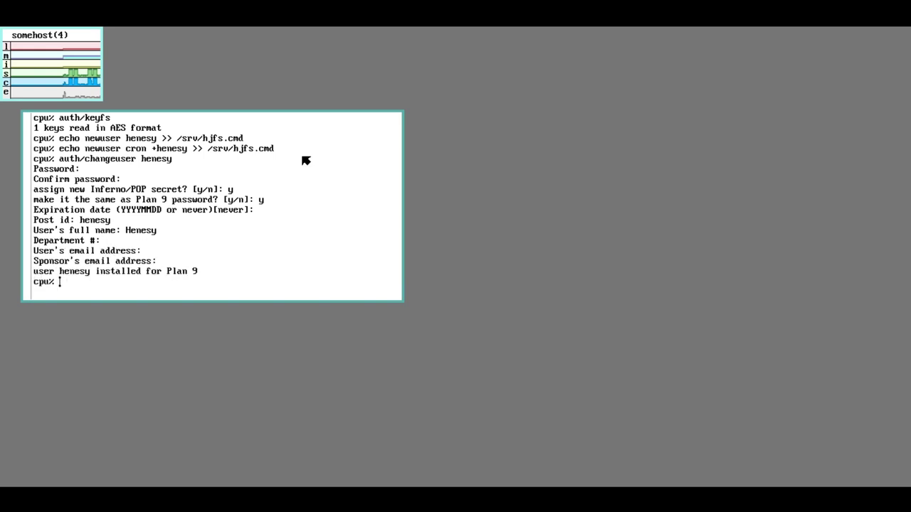
Step: Enable the henesy account with auth/enable henesy
{"action": "type", "text": "auth/enable"}
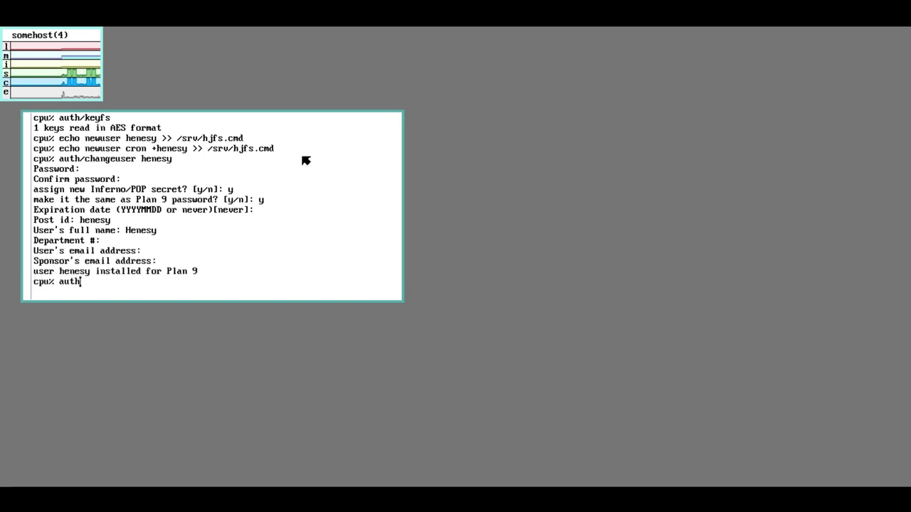
{"action": "type", "text": " henesy"}
{"action": "key", "text": "Return"}
{"action": "key", "text": "Down"}
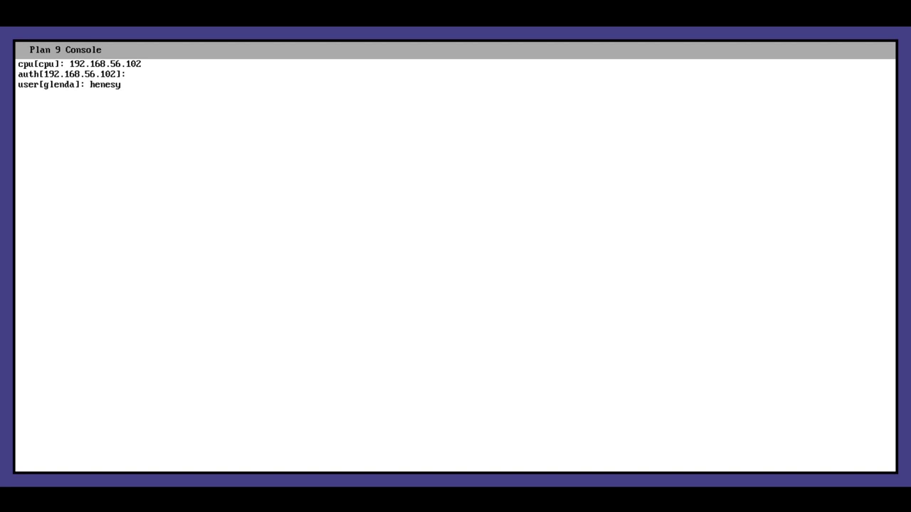
Step: Log in as the new user with their password, then list /usr and $home
{"action": "key", "text": "Return"}
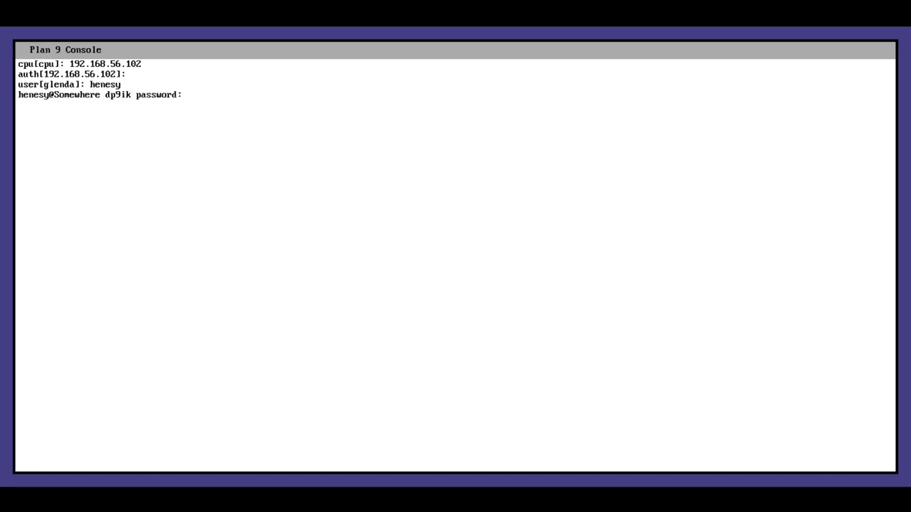
{"action": "key", "text": "Return"}
{"action": "type", "text": "s /usr"}
{"action": "key", "text": "Return"}
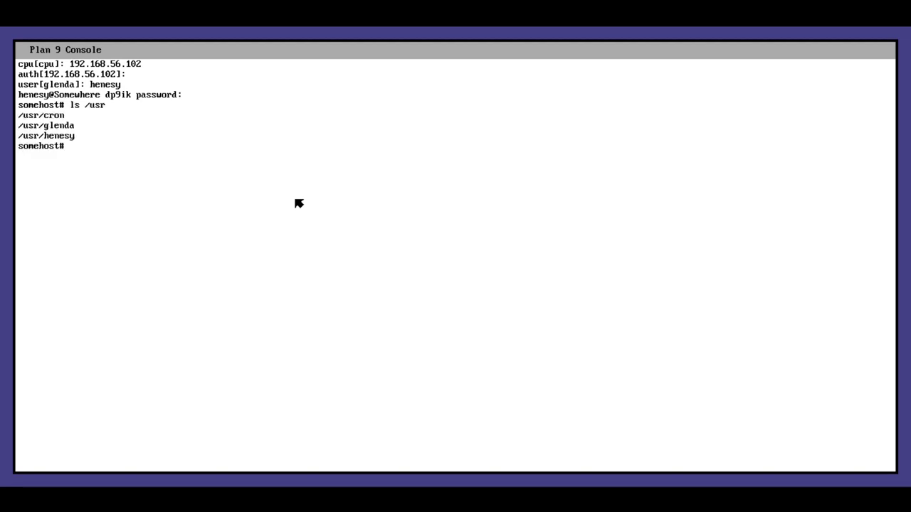
{"action": "type", "text": "ls $home"}
{"action": "key", "text": "Return"}
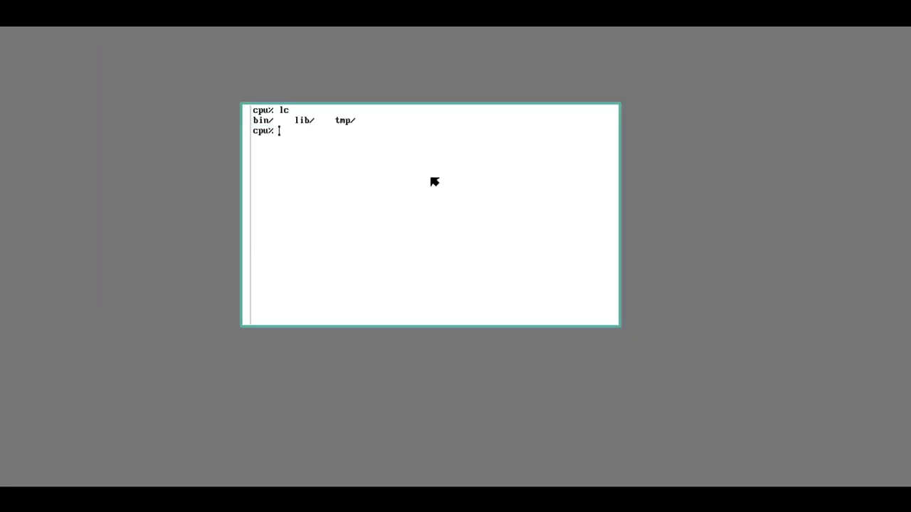
Step: List the home directory tree with du -a and move the terminal right of centre
{"action": "type", "text": "du -a"}
{"action": "key", "text": "Return"}
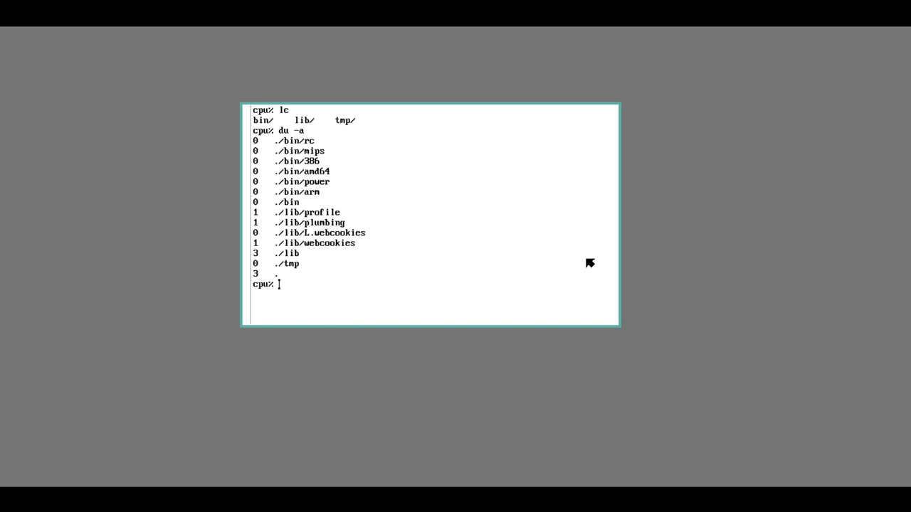
{"action": "left_click_drag", "start_coordinate": [429, 104], "coordinate": [658, 107]}
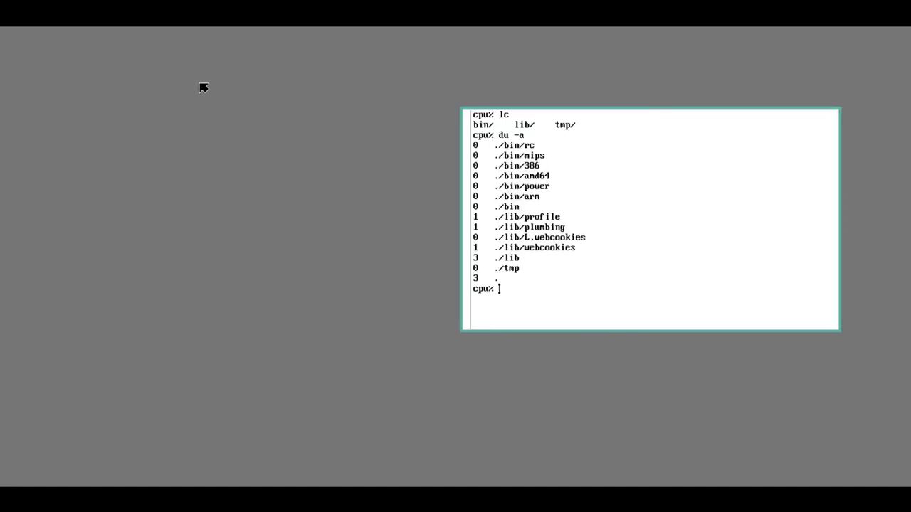
Step: Open a new rio window, list /cfg, and attempt mkdir somehost there, which is denied
{"action": "right_click", "coordinate": [29, 90]}
{"action": "left_click_drag", "start_coordinate": [15, 61], "coordinate": [443, 351]}
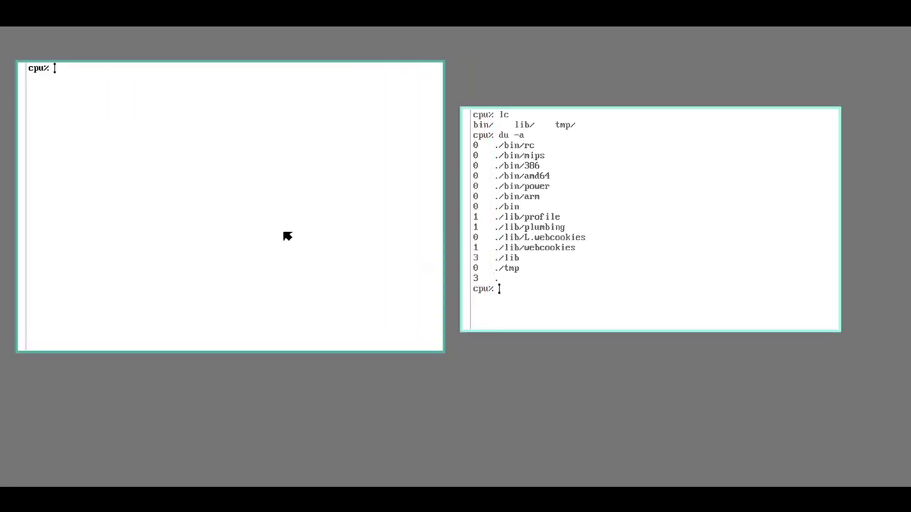
{"action": "type", "text": "cd /cfg"}
{"action": "key", "text": "Return"}
{"action": "type", "text": "lc"}
{"action": "key", "text": "Return"}
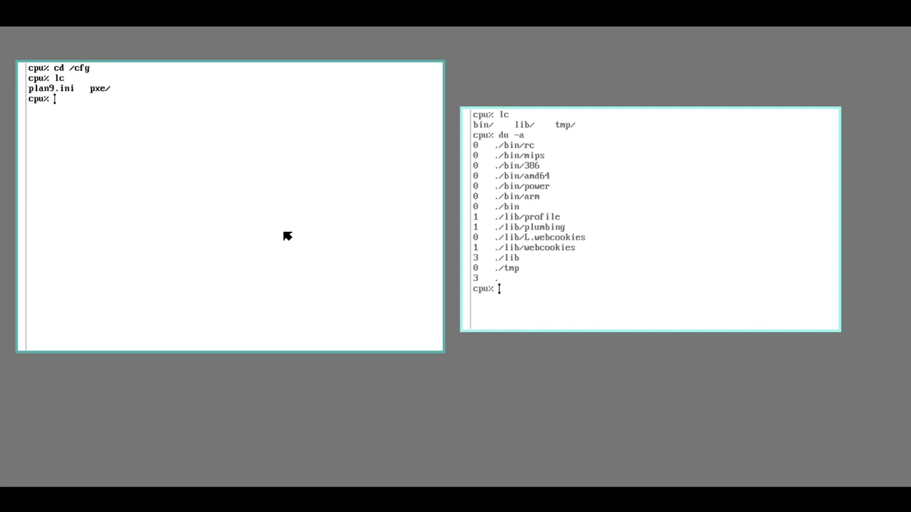
{"action": "type", "text": "mkdir somehost"}
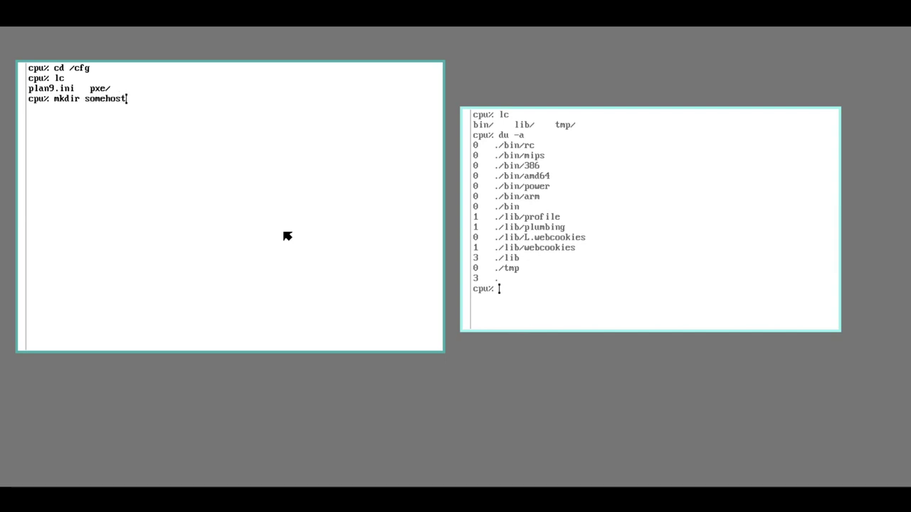
{"action": "key", "text": "Return"}
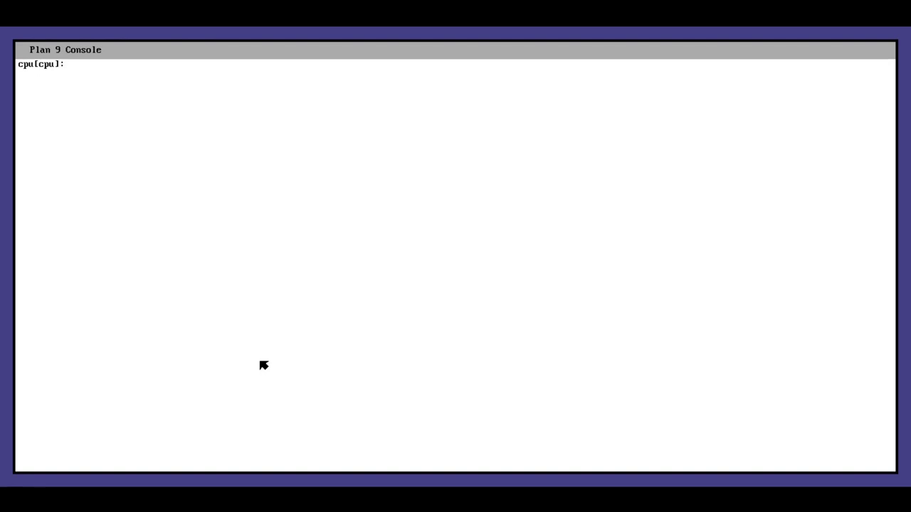
Step: Connect to CPU server 192.168.56.102 with default auth and user, and type rio -s -i riostart
{"action": "type", "text": "192.168.56.102"}
{"action": "key", "text": "Return"}
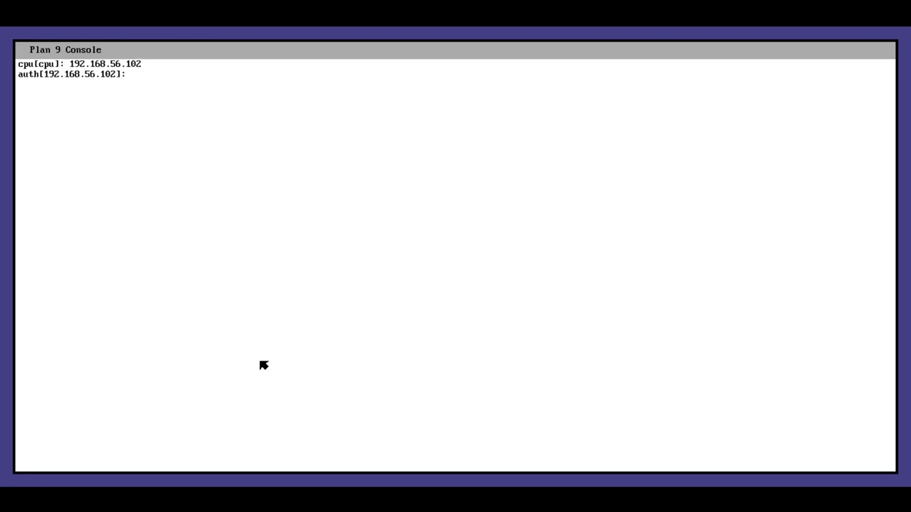
{"action": "key", "text": "Return"}
{"action": "key", "text": "Return"}
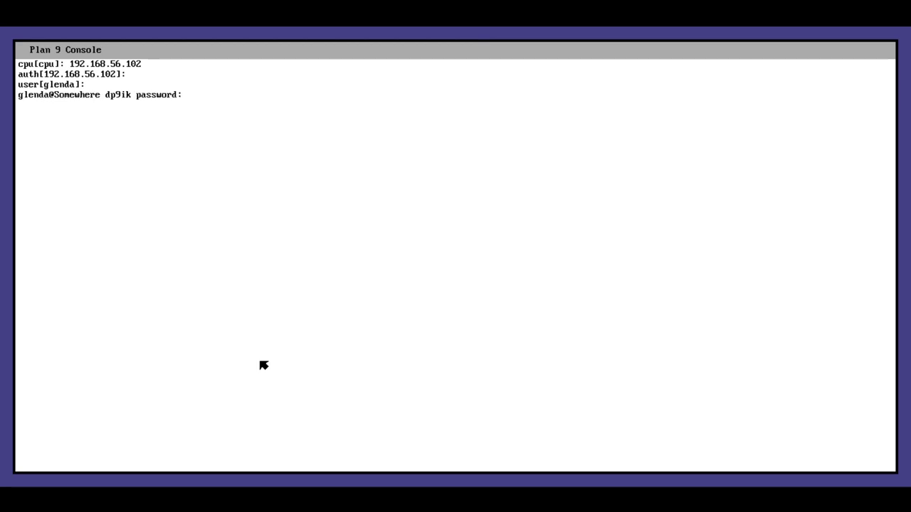
{"action": "key", "text": "Return"}
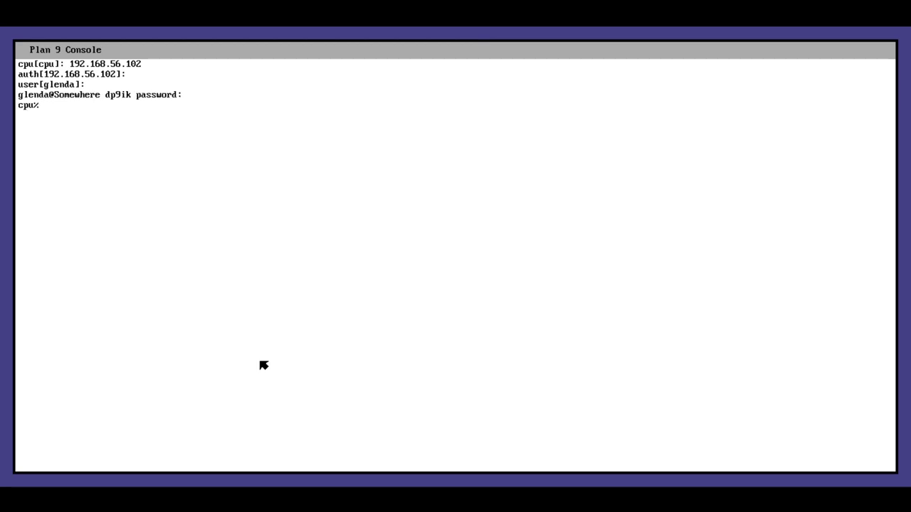
{"action": "type", "text": "rio -s -i riost"}
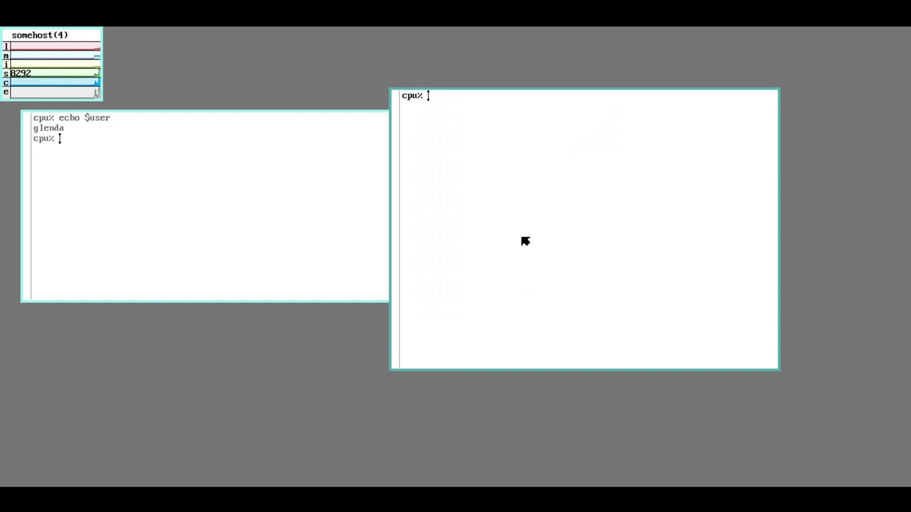
Step: Start a fresh factotum and log into somehost as henesy with rcpu -u henesy -h somehost
{"action": "key", "text": "Return"}
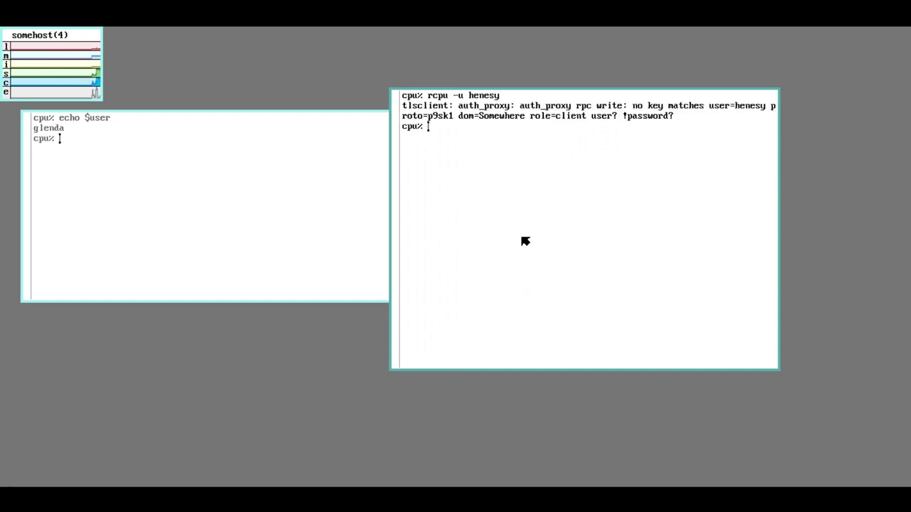
{"action": "key", "text": "Return"}
{"action": "key", "text": "Return"}
{"action": "key", "text": "Return"}
{"action": "key", "text": "Return"}
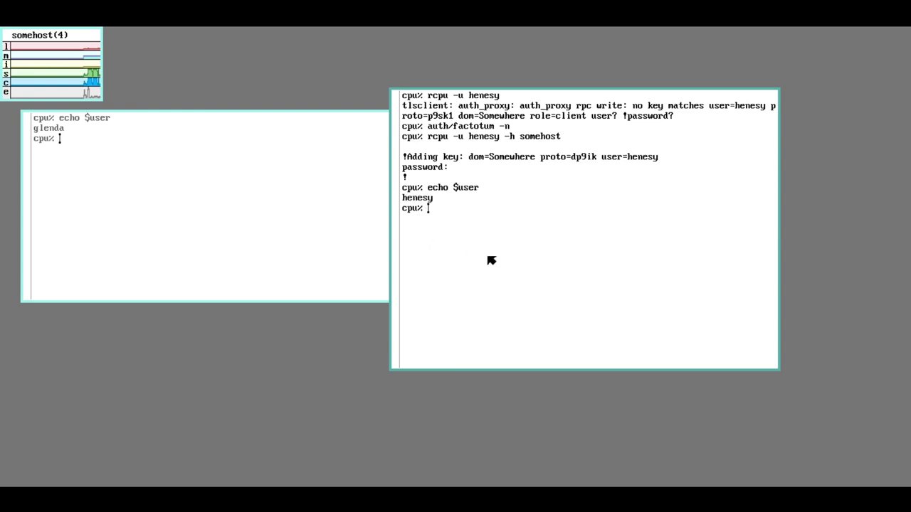
Step: Launch a nested rio with /usr/glenda/bin/rc/riostart, confirm the user via echo $user, and move it right
{"action": "type", "text": "rio -s -i /usr/glenda/bin/rc/riostart"}
{"action": "key", "text": "Return"}
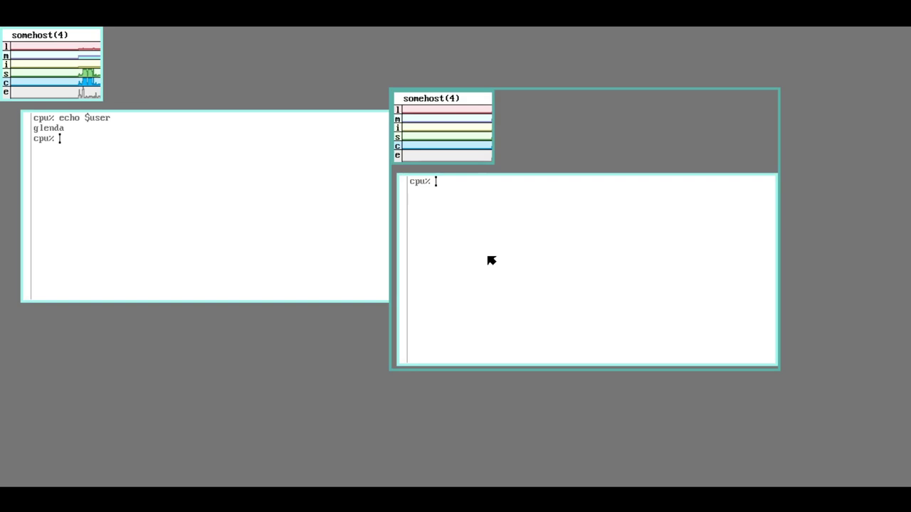
{"action": "left_click", "coordinate": [602, 212]}
{"action": "type", "text": "echo $user"}
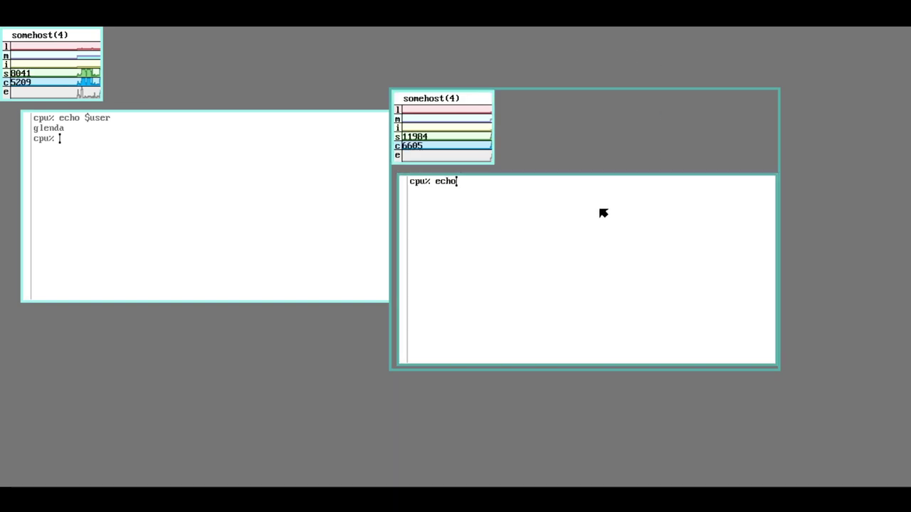
{"action": "key", "text": "Return"}
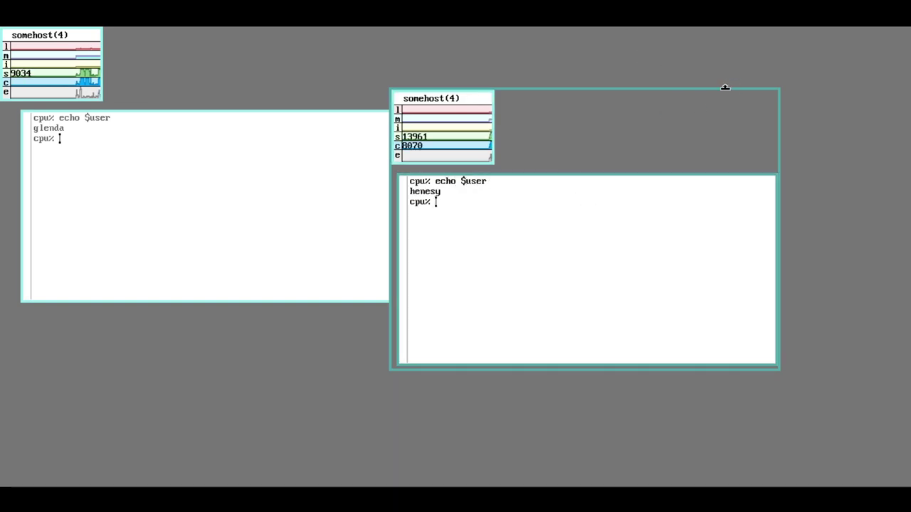
{"action": "left_click_drag", "start_coordinate": [722, 88], "coordinate": [831, 58]}
Step: In the left shell, go to /cfg, print $sysname, and create the $sysname folder
{"action": "left_click", "coordinate": [200, 193]}
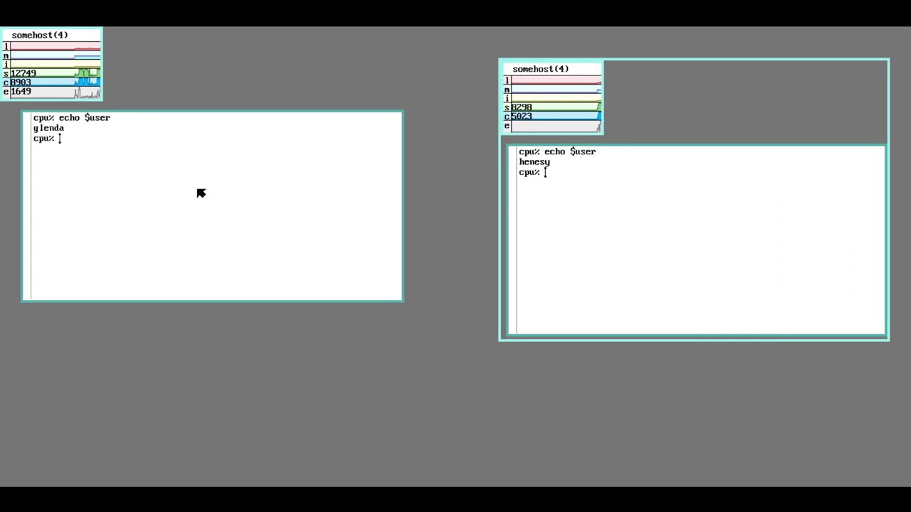
{"action": "type", "text": "cd /cfg"}
{"action": "key", "text": "Return"}
{"action": "type", "text": "lc"}
{"action": "key", "text": "Return"}
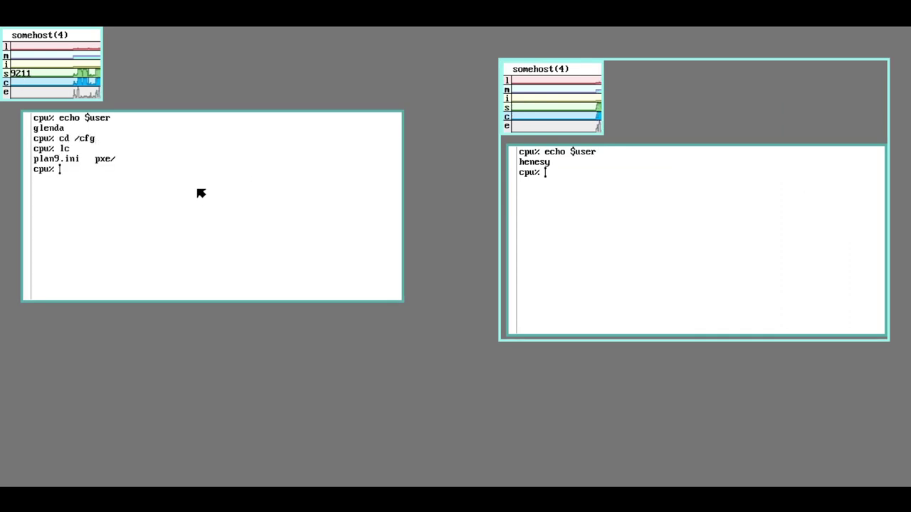
{"action": "type", "text": "echo $sysname"}
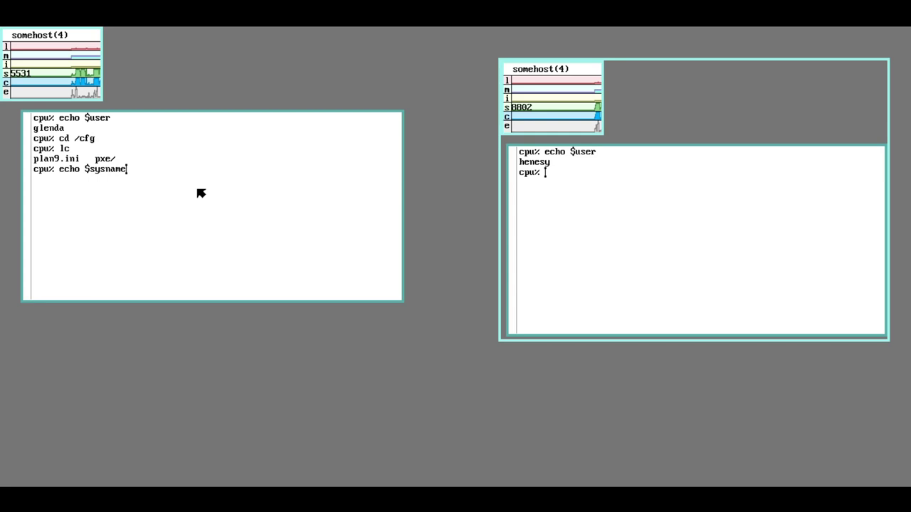
{"action": "key", "text": "Return"}
{"action": "type", "text": "mkdir $sysname"}
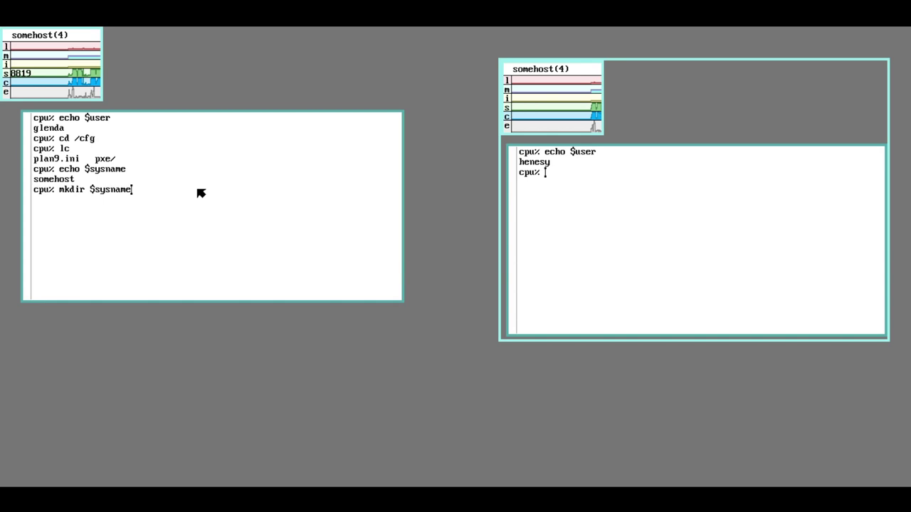
{"action": "key", "text": "Return"}
Step: Change into /cfg/somehost using filename completion
{"action": "type", "text": "cd sys"}
{"action": "key", "text": "BackSpace"}
{"action": "key", "text": "BackSpace"}
{"action": "key", "text": "BackSpace"}
{"action": "key", "text": "ctrl+f"}
{"action": "type", "text": "som"}
{"action": "key", "text": "ctrl+f"}
{"action": "key", "text": "Return"}
{"action": "type", "text": "lc"}
{"action": "key", "text": "Return"}
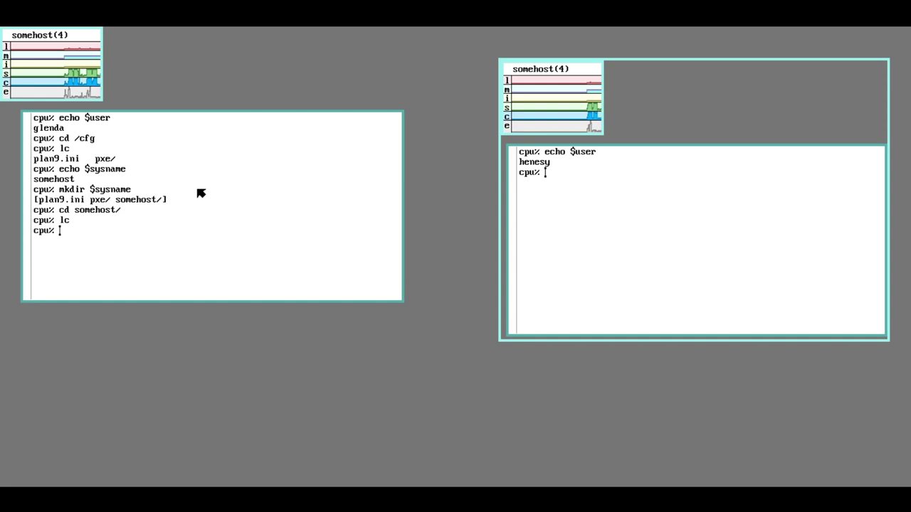
Step: Create an empty cpustart file and open it in sam
{"action": "type", "text": "touch cpou"}
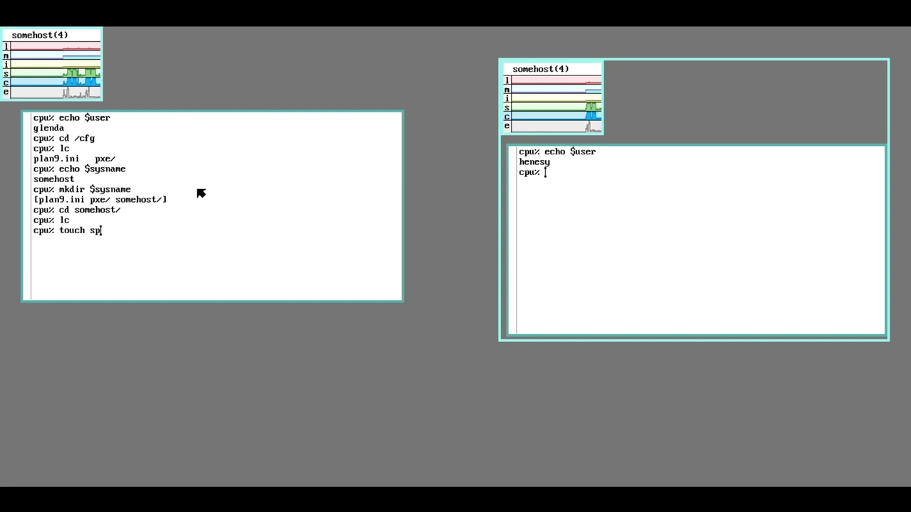
{"action": "key", "text": "BackSpace"}
{"action": "key", "text": "BackSpace"}
{"action": "type", "text": "ustart"}
{"action": "key", "text": "Return"}
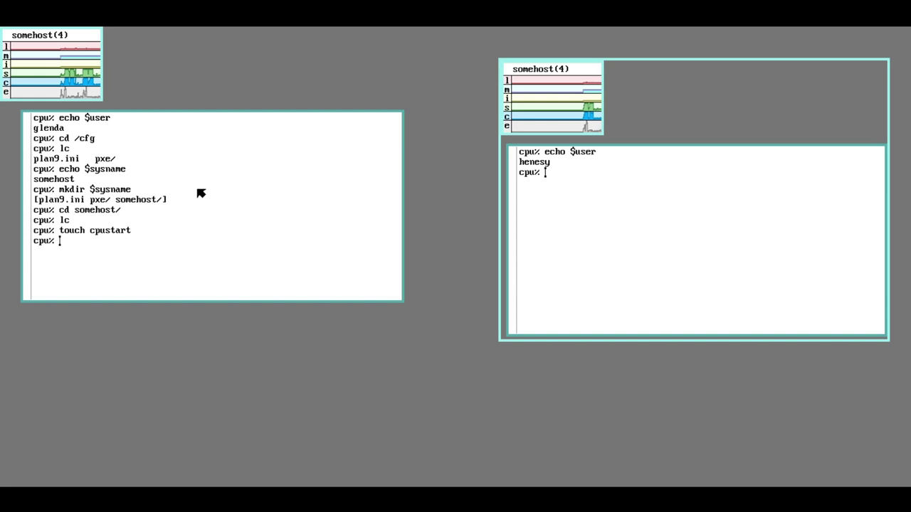
{"action": "type", "text": "sam cpustart"}
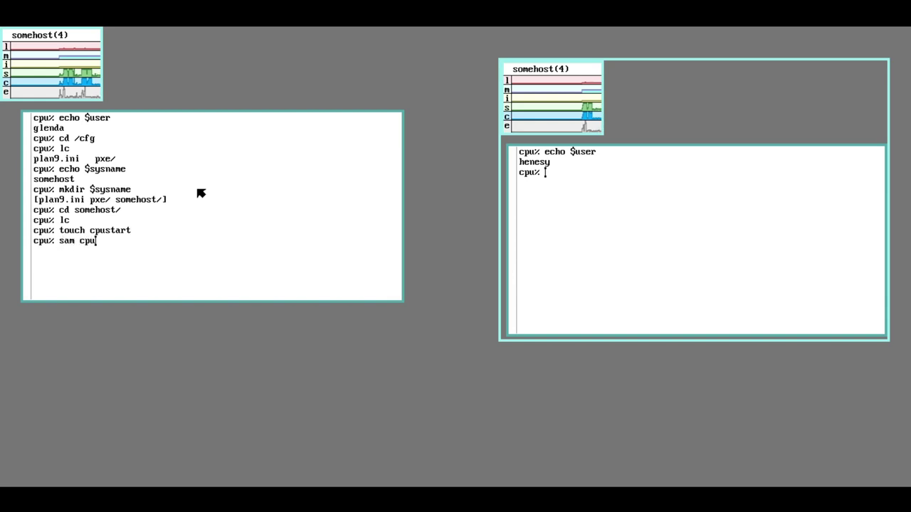
{"action": "key", "text": "Return"}
Step: In cpustart, write bind -a '#l1' /net, ip/ipconfig, and ip/ipconfig ether /net/ether1
{"action": "right_click", "coordinate": [196, 194]}
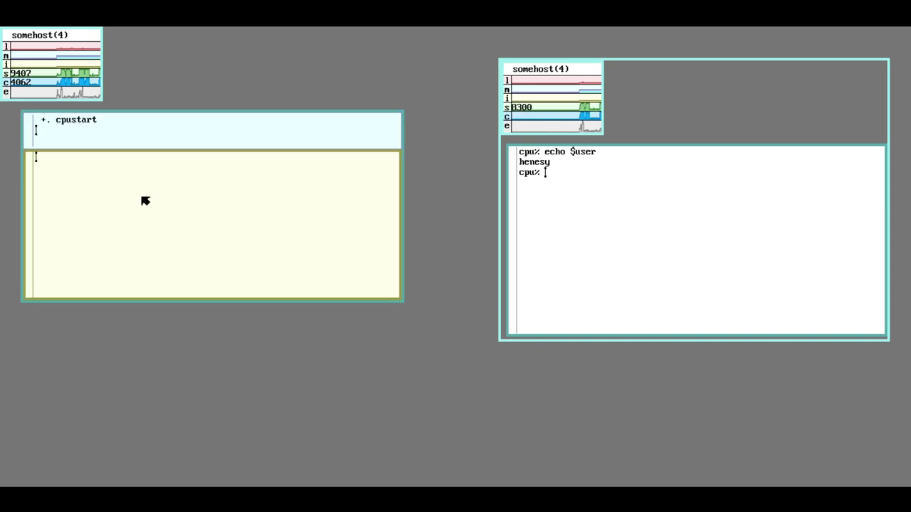
{"action": "type", "text": "bind -a '#l"}
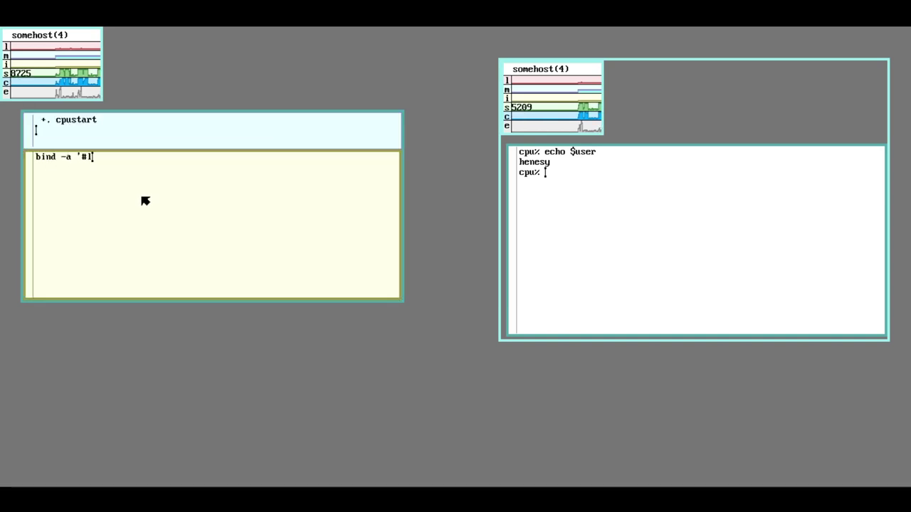
{"action": "type", "text": "1' /net"}
{"action": "key", "text": "Return"}
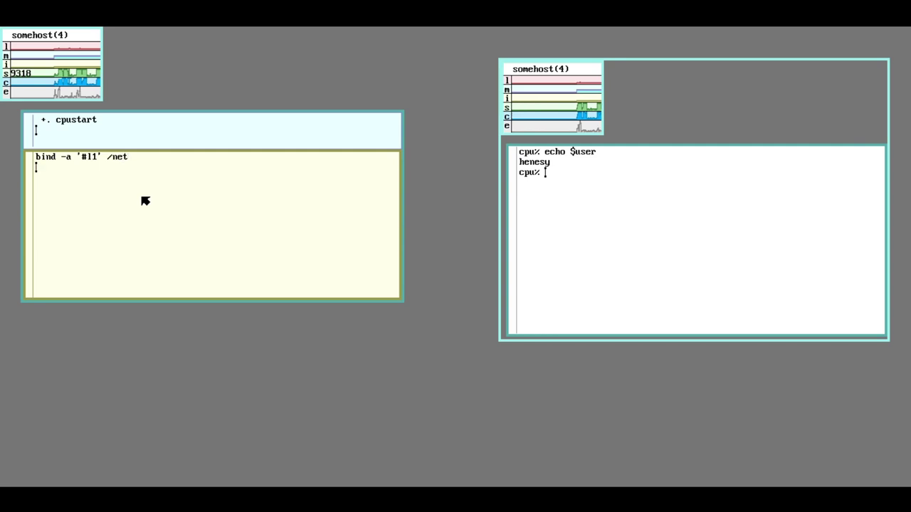
{"action": "type", "text": "ip/ipconfig"}
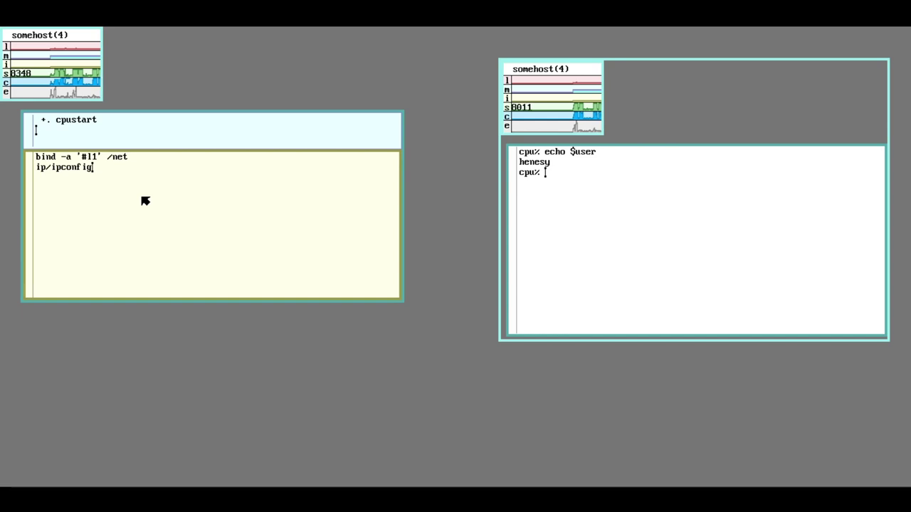
{"action": "key", "text": "Return"}
{"action": "type", "text": "ip"}
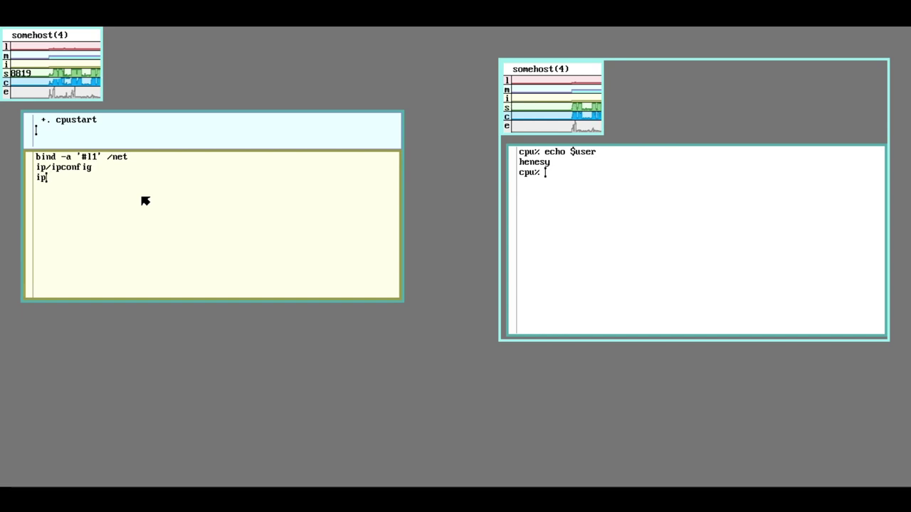
{"action": "type", "text": "/ipconfig "}
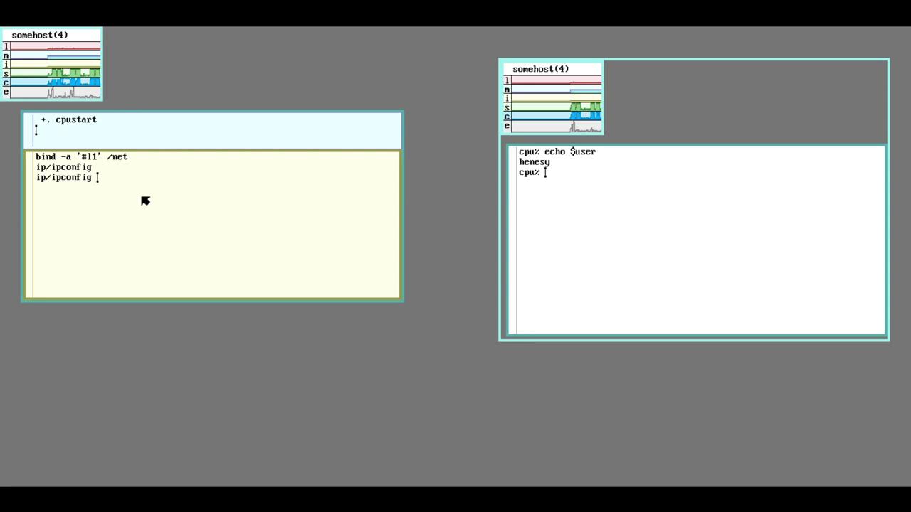
{"action": "type", "text": "ether /net/ether1"}
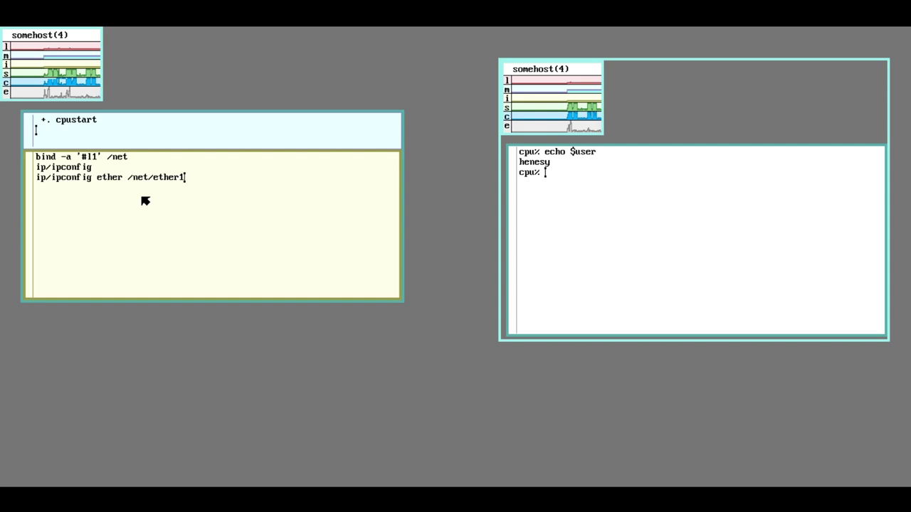
{"action": "key", "text": "Return"}
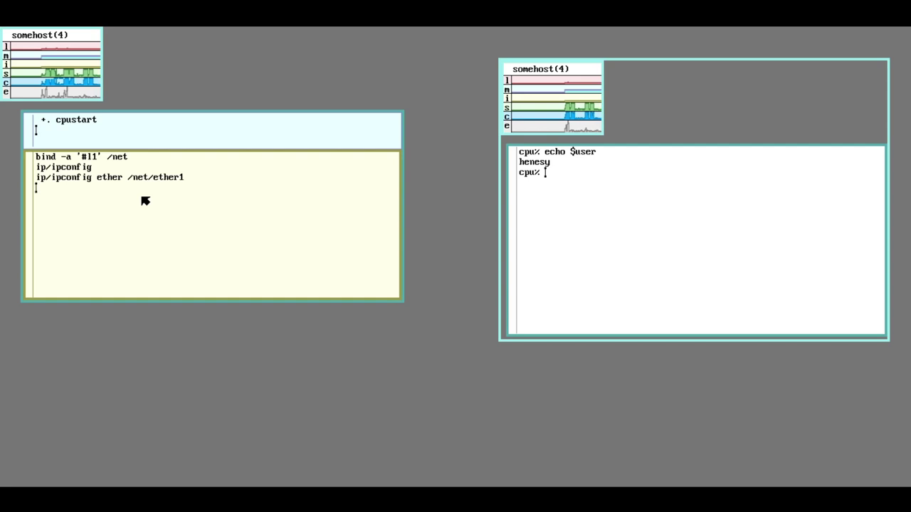
Step: Save cpustart with w and quit sam with q
{"action": "left_click", "coordinate": [153, 135]}
{"action": "type", "text": "w"}
{"action": "key", "text": "Return"}
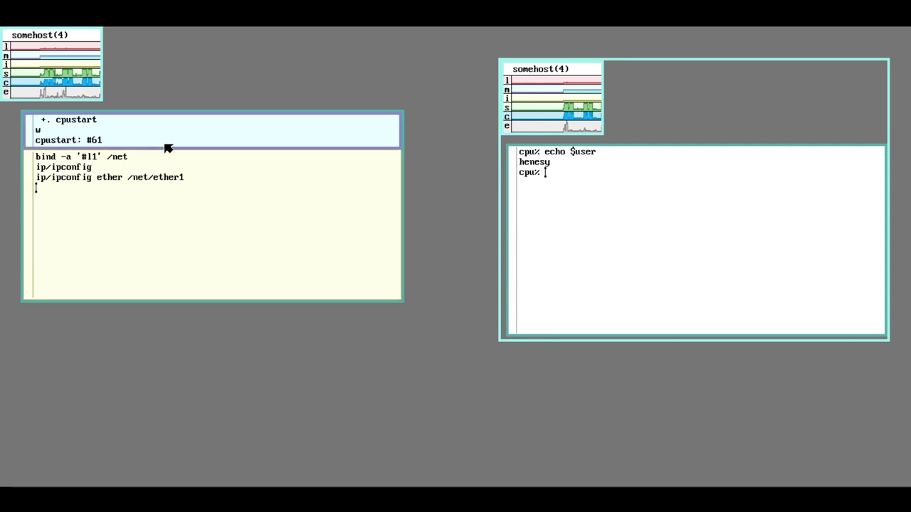
{"action": "type", "text": "q"}
{"action": "key", "text": "Return"}
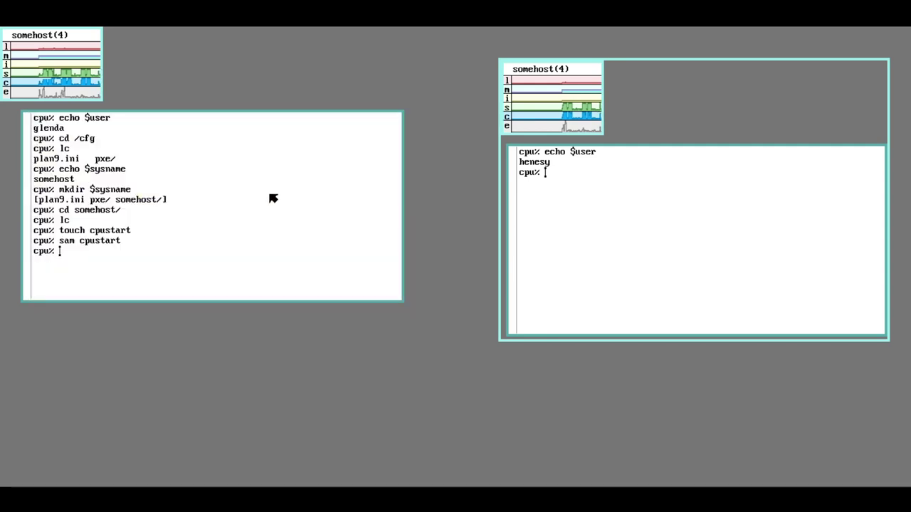